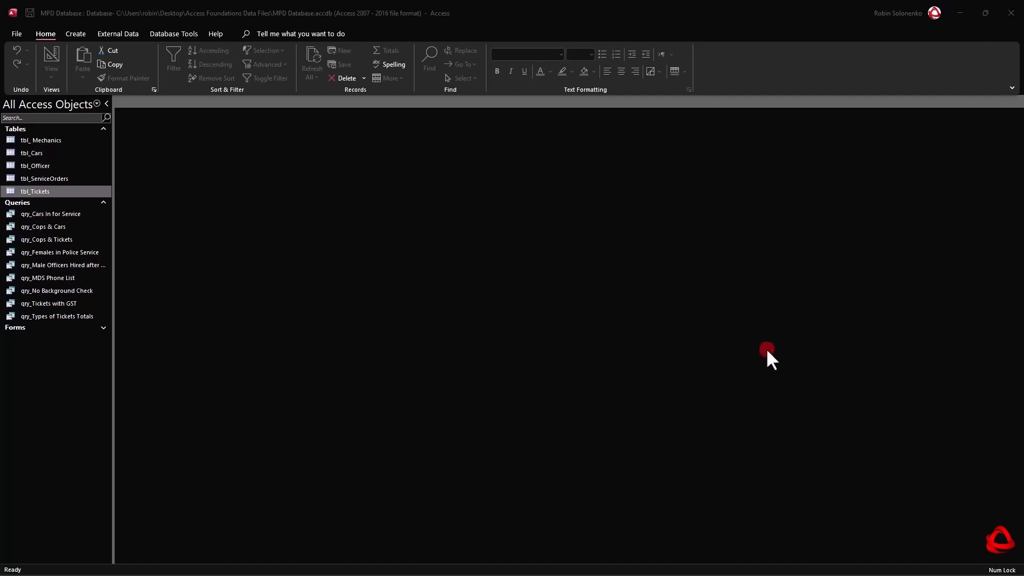
# Create a new query in Design View and add the tbl_Officer and tbl_Tickets tables to it.
pyautogui.click(76, 34)
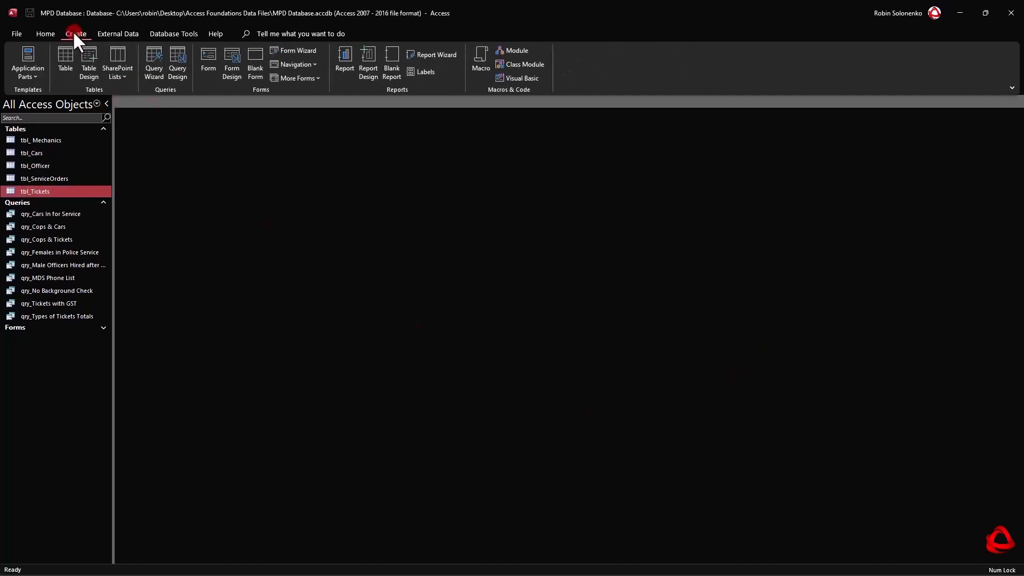
pyautogui.click(177, 59)
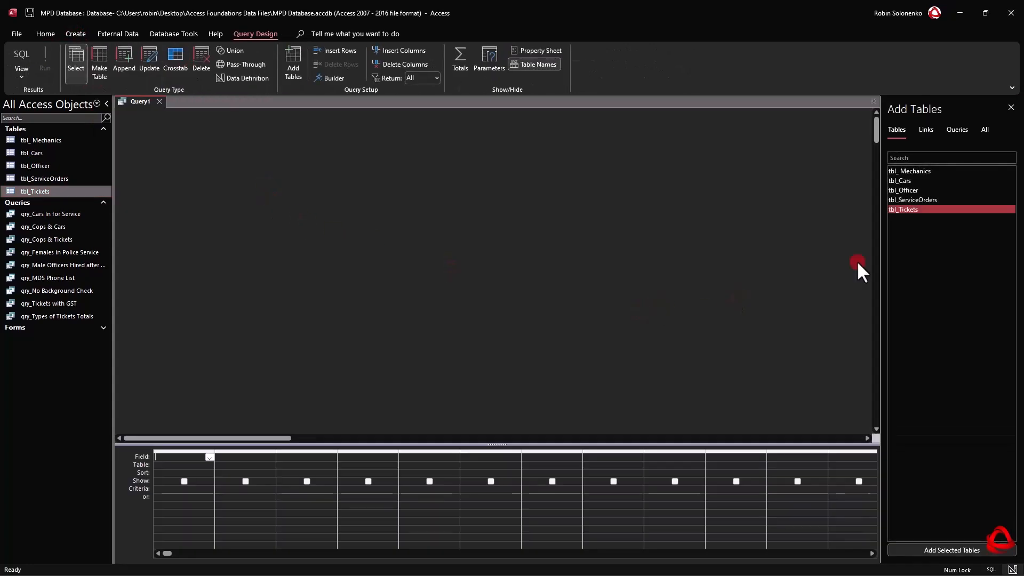
pyautogui.doubleClick(907, 189)
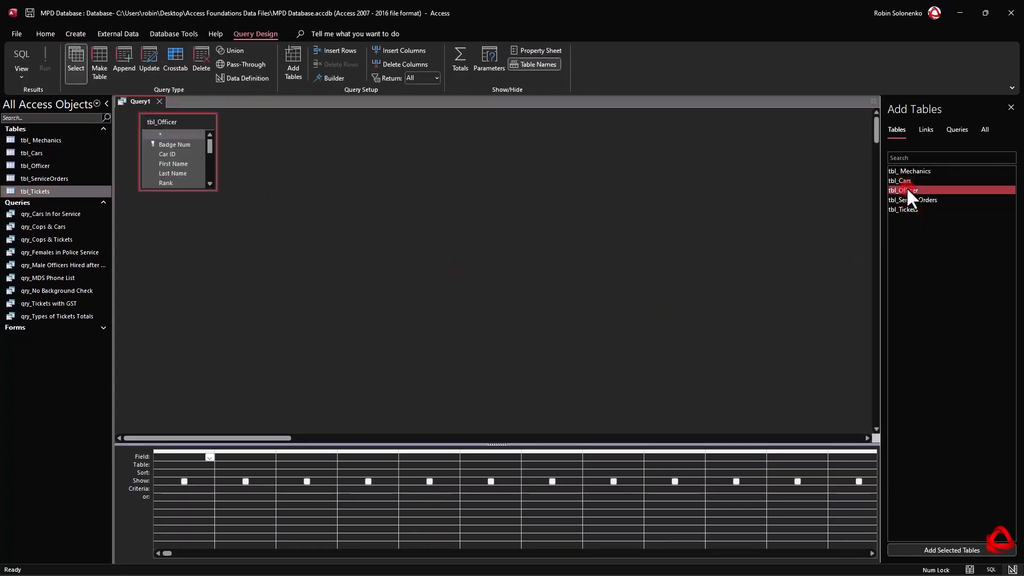
pyautogui.doubleClick(906, 209)
# Enlarge the query design grid, move tbl_Tickets farther from tbl_Officer, and lengthen the tbl_Officer field list.
pyautogui.moveTo(510, 444); pyautogui.dragTo(496, 320)
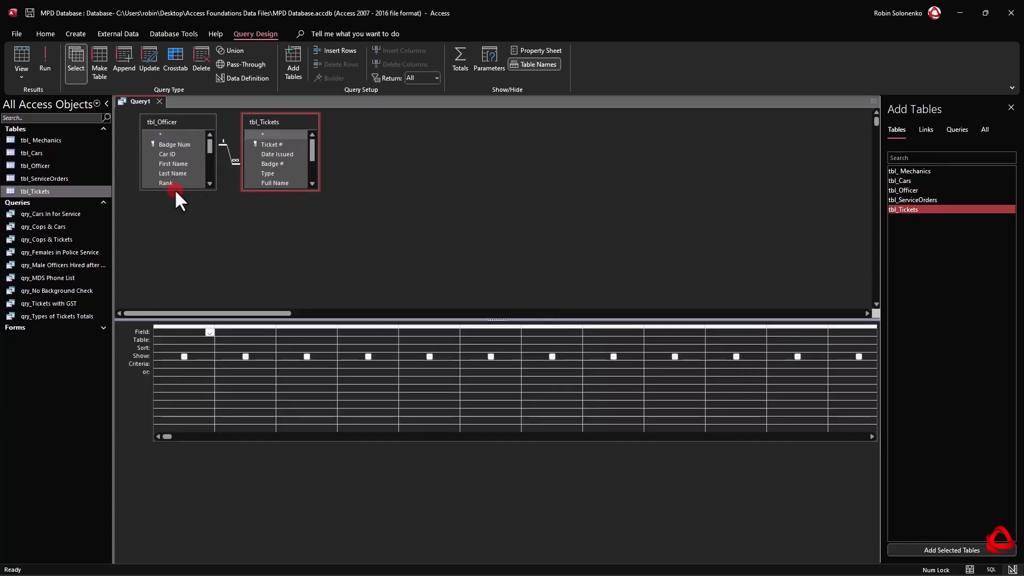
pyautogui.moveTo(270, 121); pyautogui.dragTo(342, 123)
pyautogui.moveTo(182, 190); pyautogui.dragTo(184, 216)
pyautogui.click(185, 152)
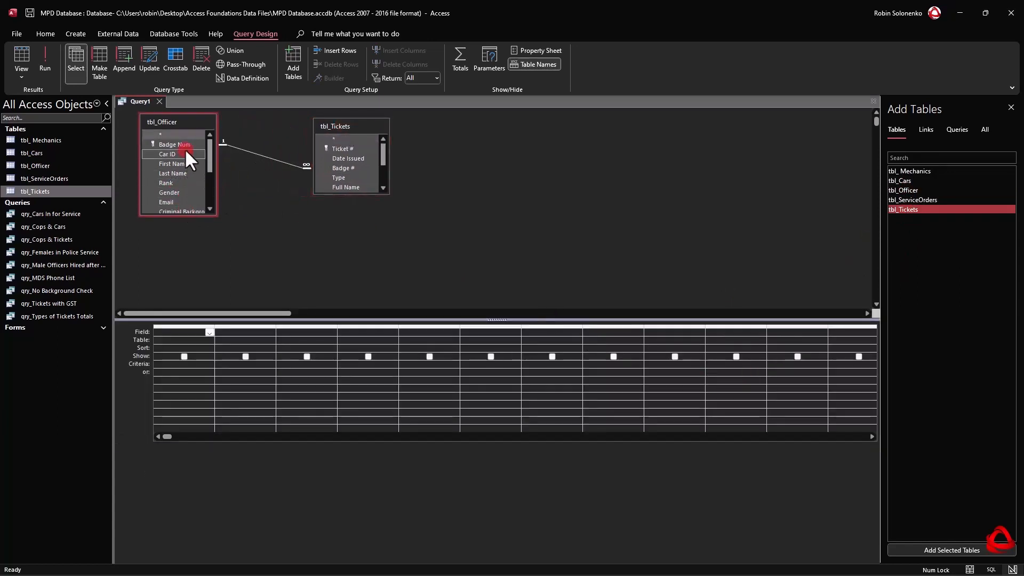
# Save the new query as "qry_Search Tickets".
pyautogui.rightClick(130, 99)
pyautogui.click(166, 108)
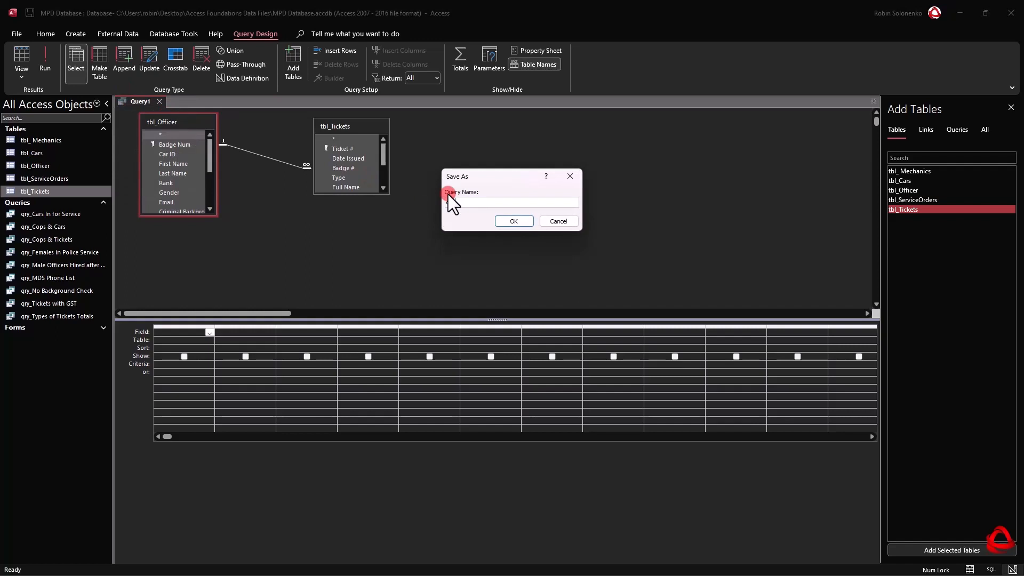
pyautogui.write('Search')
pyautogui.write(' Tickets')
pyautogui.write('qry_')
pyautogui.click(504, 222)
# Add Badge Num, First Name and Last Name from tbl_Officer to the grid, and lengthen the tbl_Tickets field list.
pyautogui.click(184, 135)
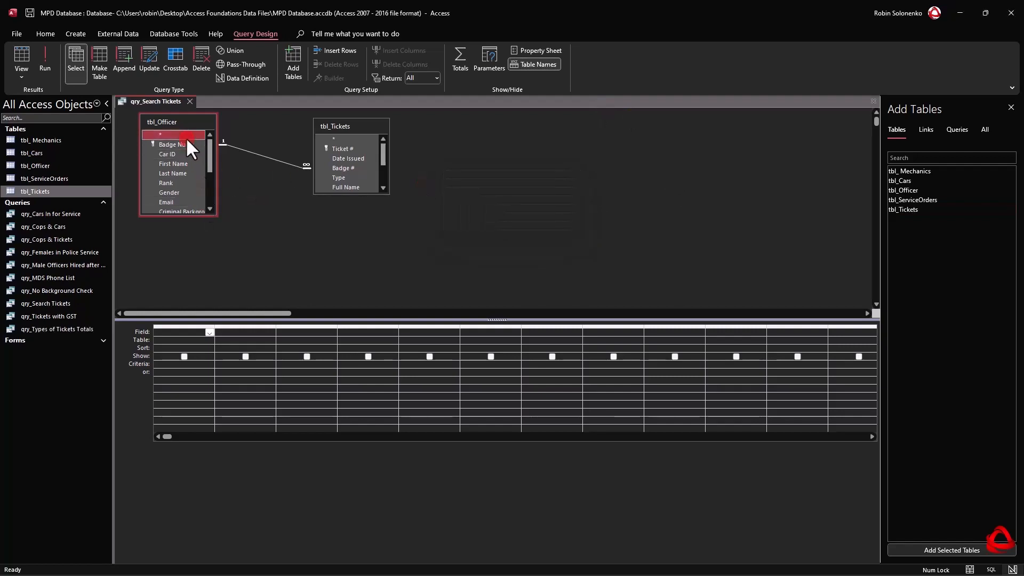
pyautogui.doubleClick(184, 142)
pyautogui.click(179, 164)
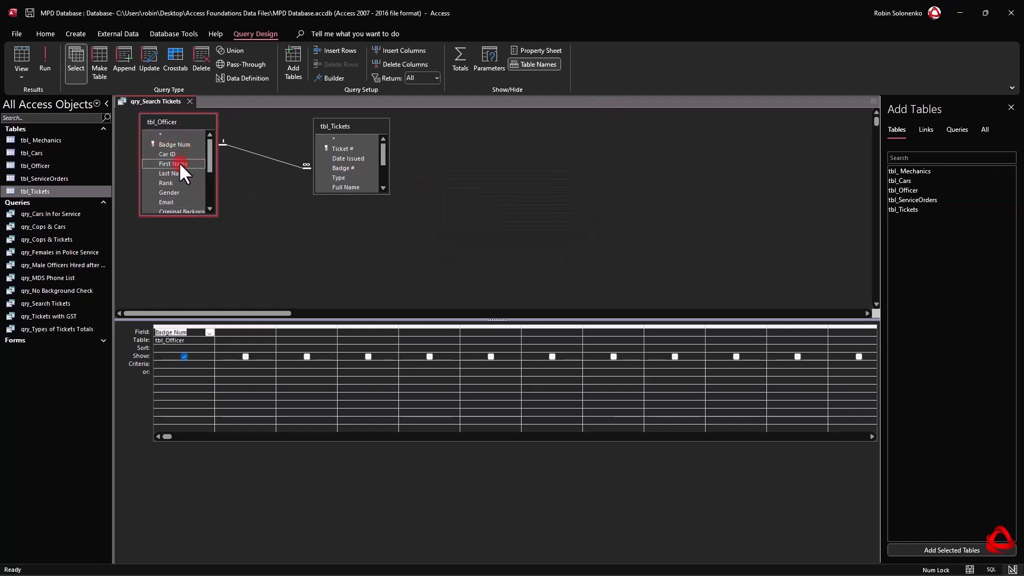
pyautogui.doubleClick(180, 163)
pyautogui.click(163, 175)
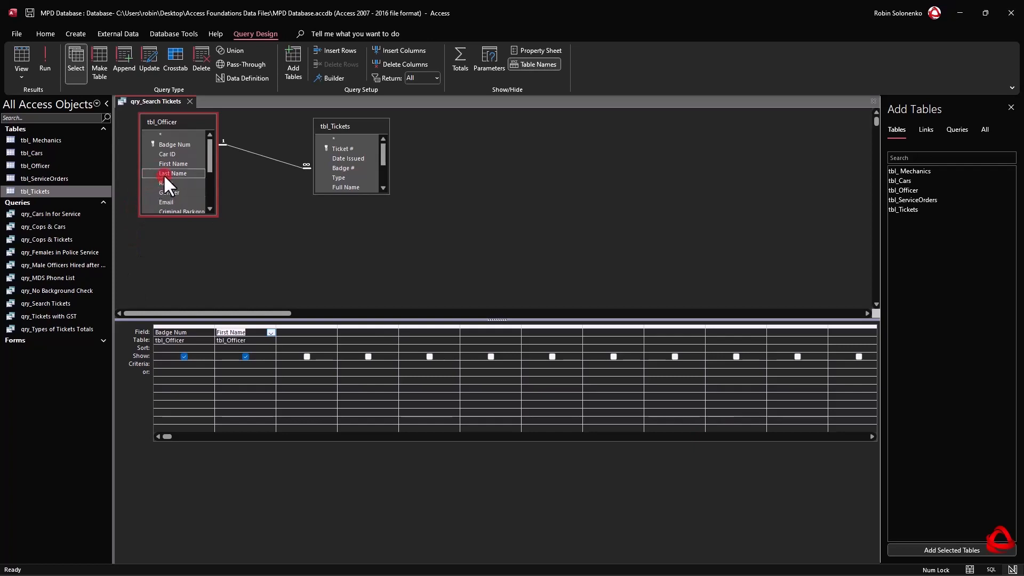
pyautogui.doubleClick(163, 174)
pyautogui.moveTo(367, 195); pyautogui.dragTo(367, 262)
# Add the Ticket # and Date Issued fields from tbl_Tickets to the grid, and delete both columns again.
pyautogui.doubleClick(354, 148)
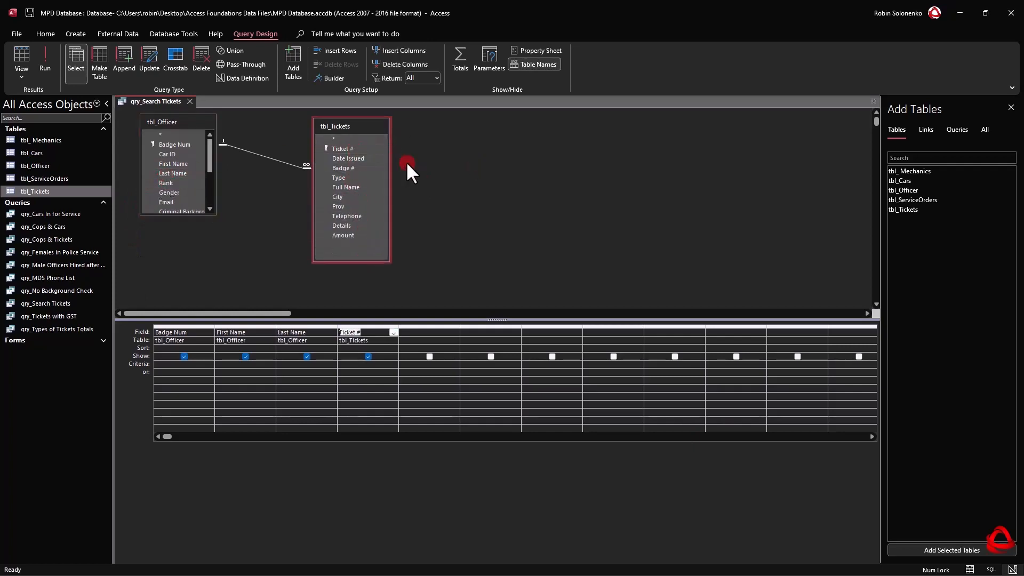
pyautogui.doubleClick(354, 158)
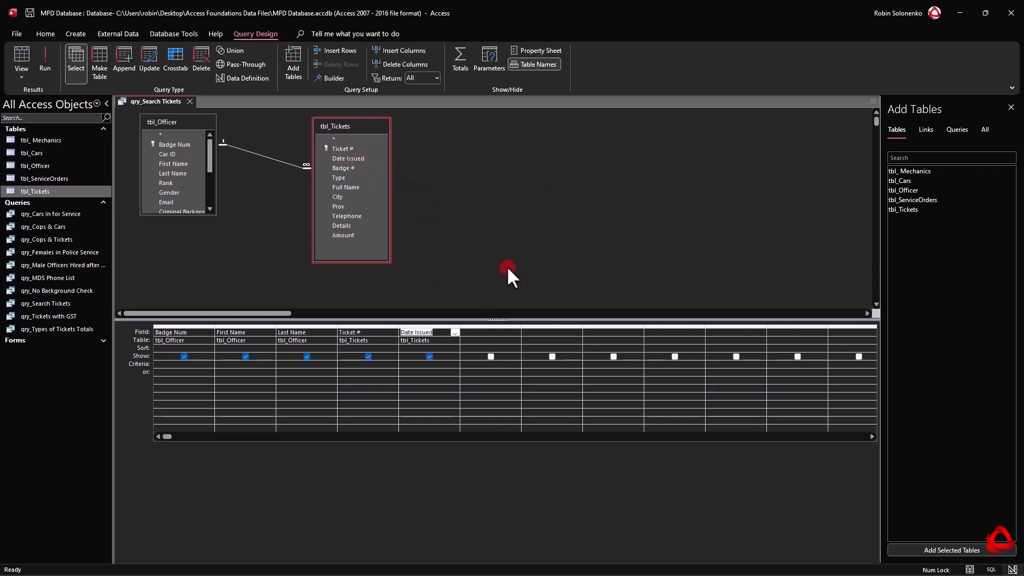
pyautogui.moveTo(432, 322); pyautogui.dragTo(377, 321)
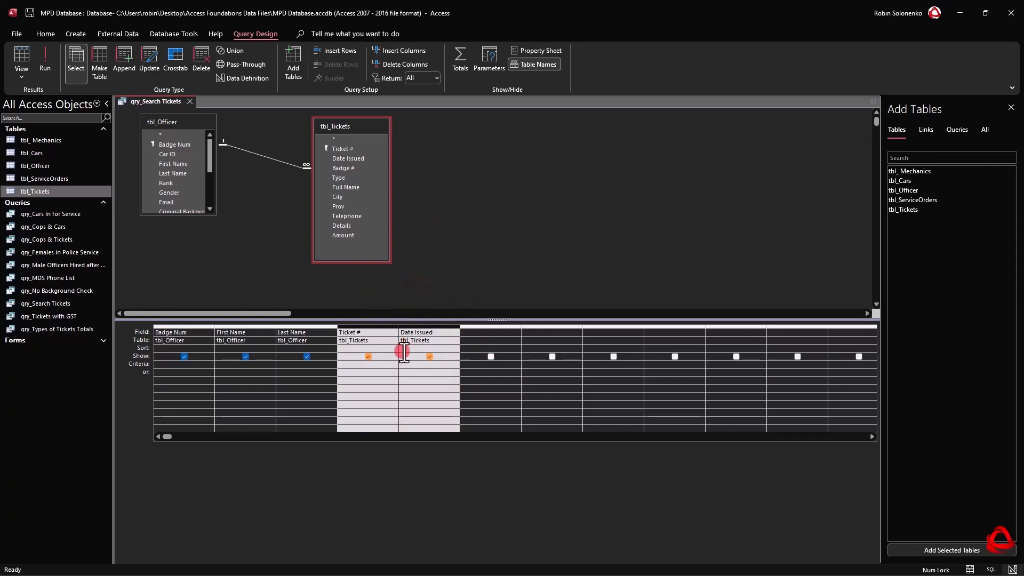
pyautogui.press('Delete')
# Add the all-fields asterisk (tbl_Tickets.*) as a grid column after Last Name, and delete that column again.
pyautogui.click(346, 148)
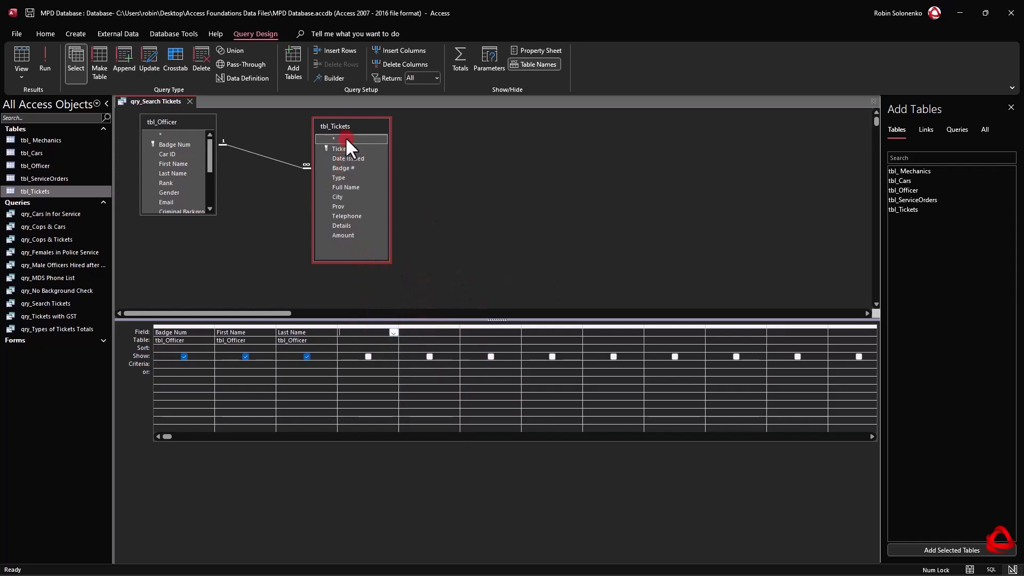
pyautogui.click(338, 139)
pyautogui.click(342, 146)
pyautogui.moveTo(343, 140); pyautogui.dragTo(368, 332)
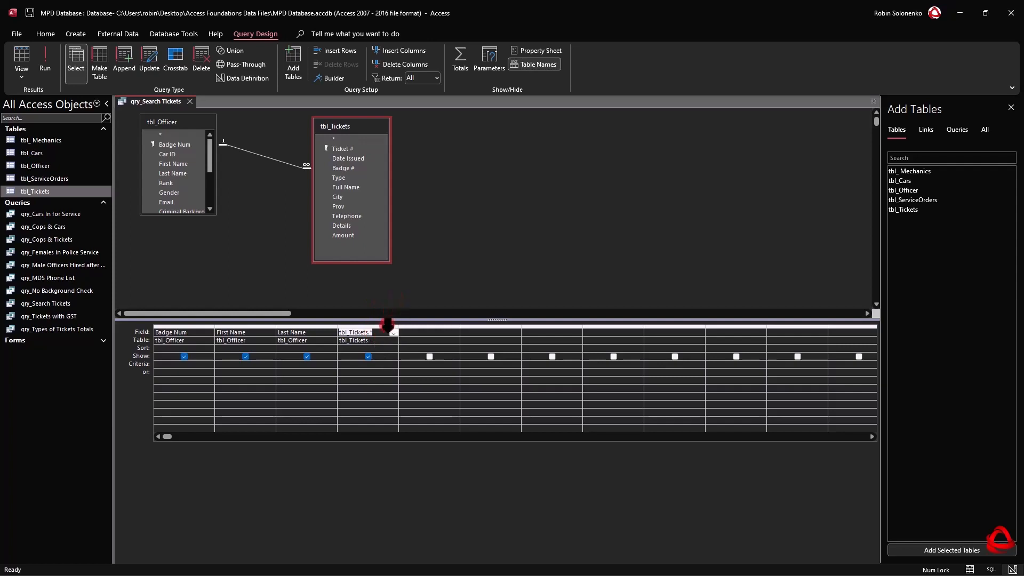
pyautogui.click(380, 327)
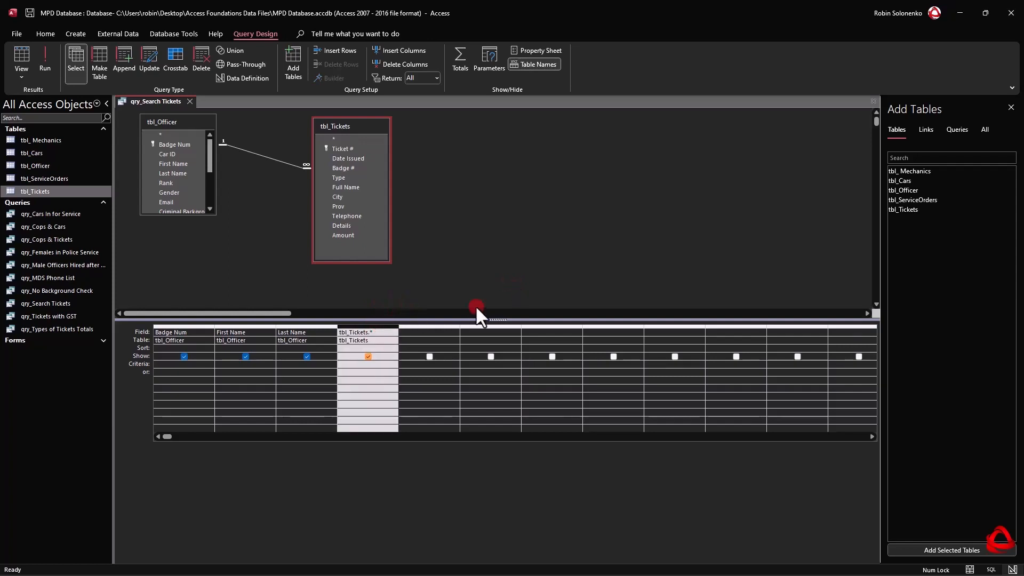
pyautogui.press('Delete')
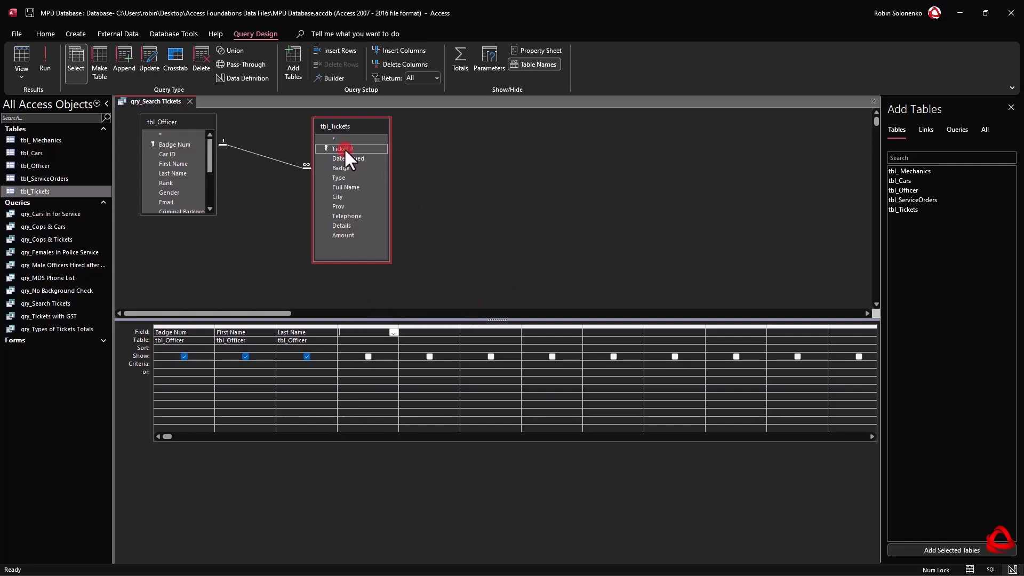
# Add all individual tbl_Tickets fields from Ticket # through Amount to the grid after Last Name at once.
pyautogui.keyDown('shift'); pyautogui.click(354, 234); pyautogui.keyUp('shift')
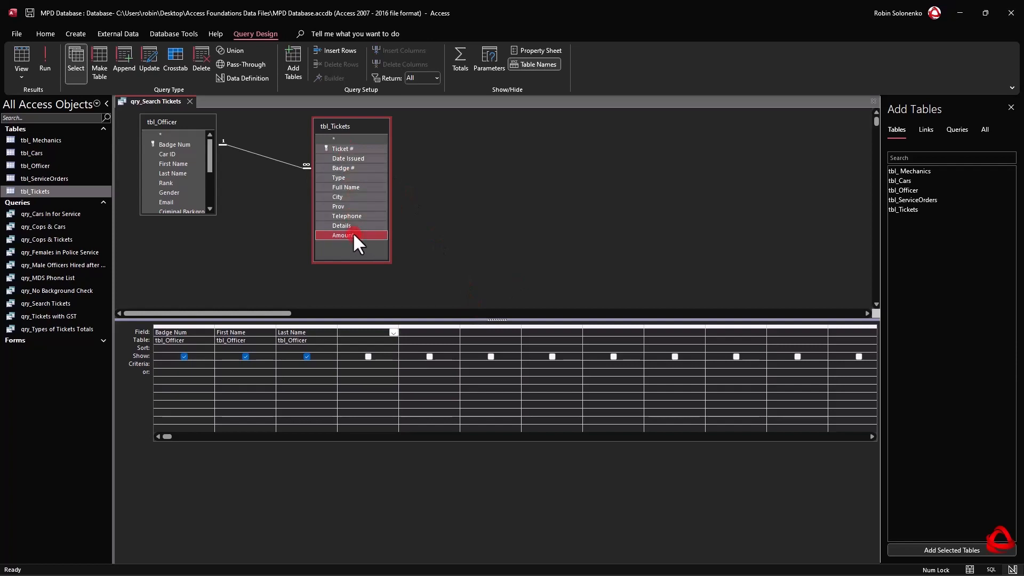
pyautogui.moveTo(347, 149); pyautogui.dragTo(346, 146)
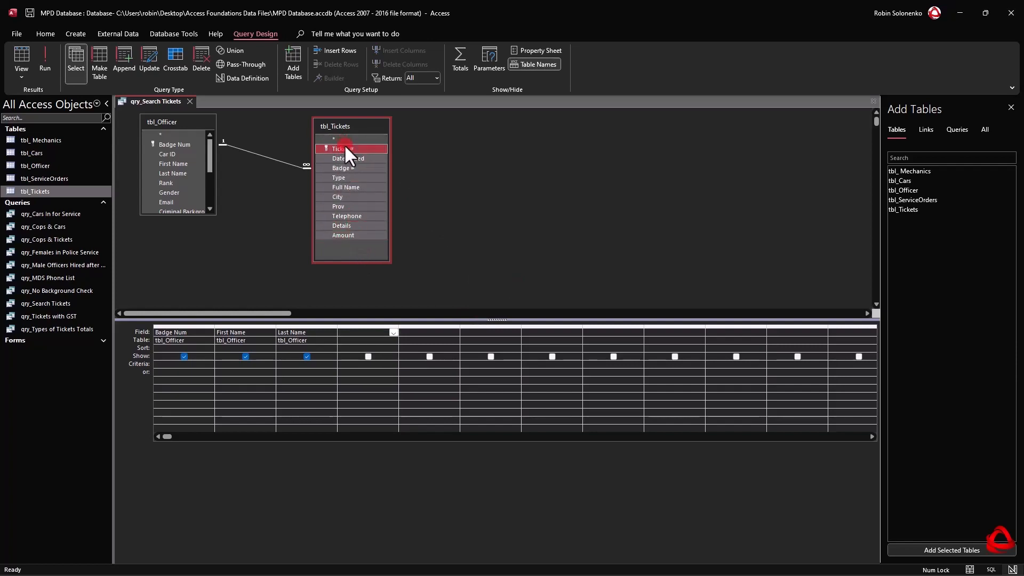
pyautogui.moveTo(346, 147); pyautogui.dragTo(369, 330)
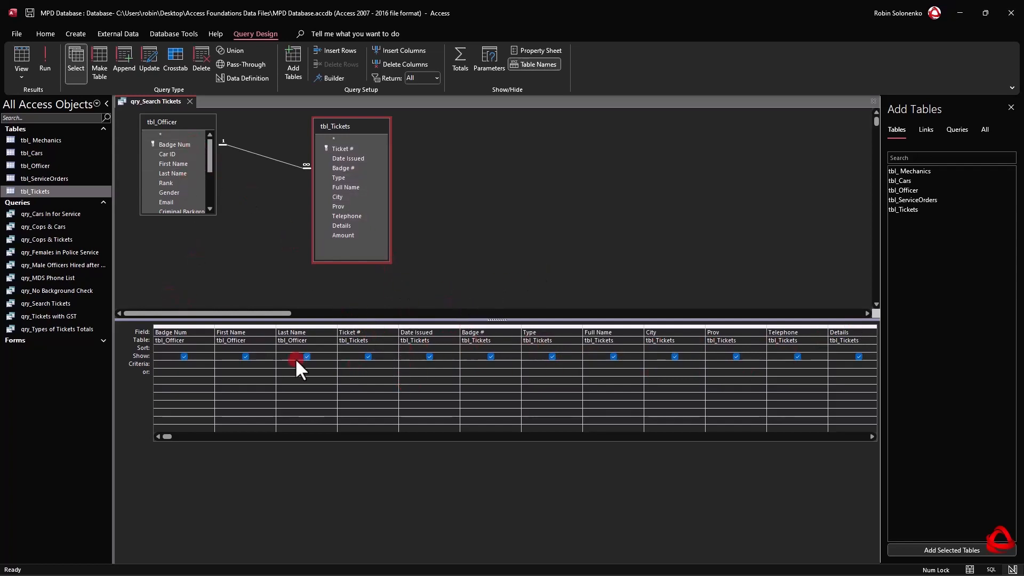
pyautogui.click(207, 355)
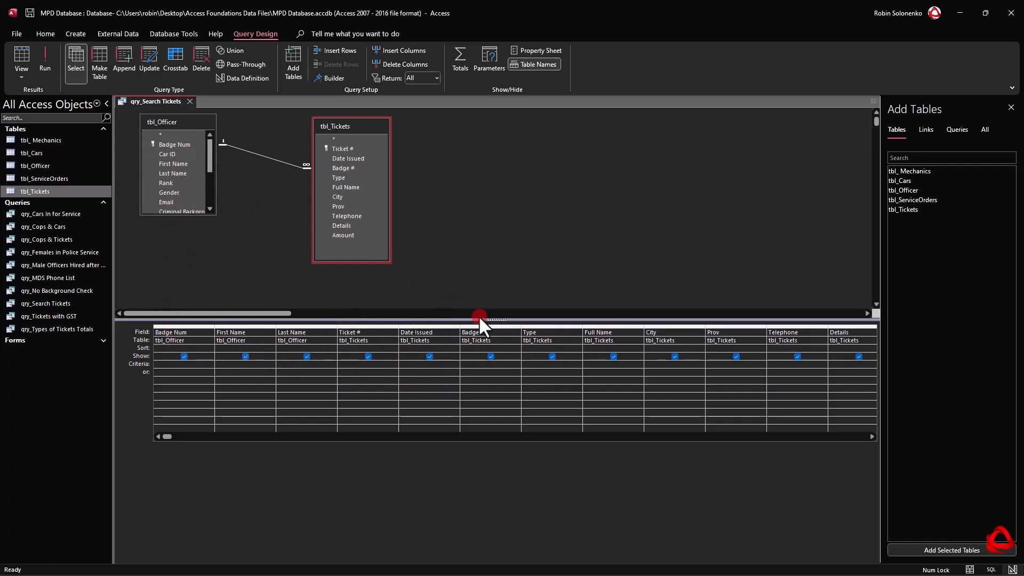
# Run the query and look through all of the returned ticket records.
pyautogui.click(44, 55)
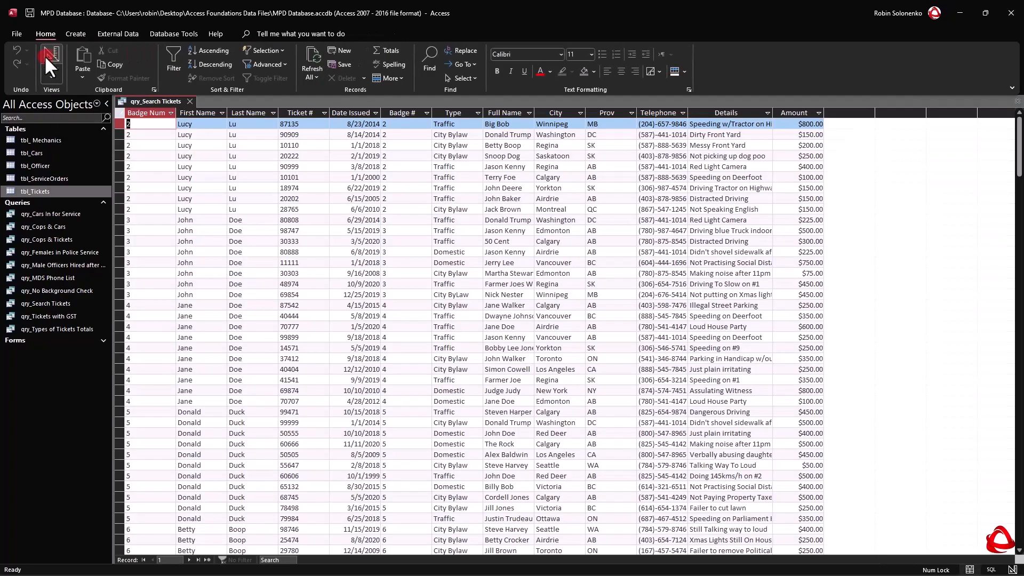
pyautogui.scroll(-3, 330, 270)
pyautogui.scroll(3, 332, 277)
pyautogui.scroll(-14, 355, 285)
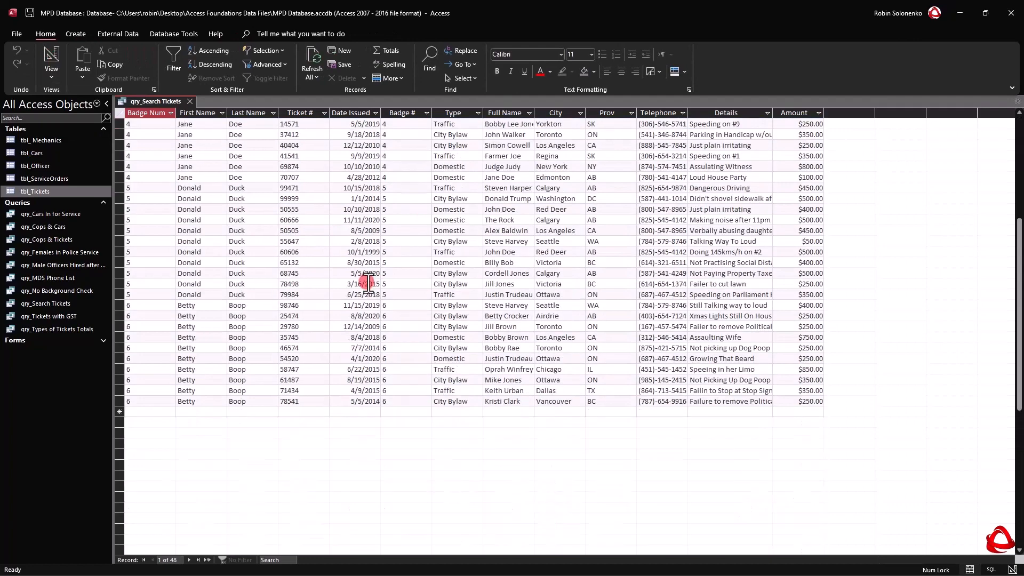
pyautogui.scroll(14, 366, 283)
# Return to Design View, set the criterion for the Amount field to >100, and run the query.
pyautogui.click(51, 78)
pyautogui.click(72, 152)
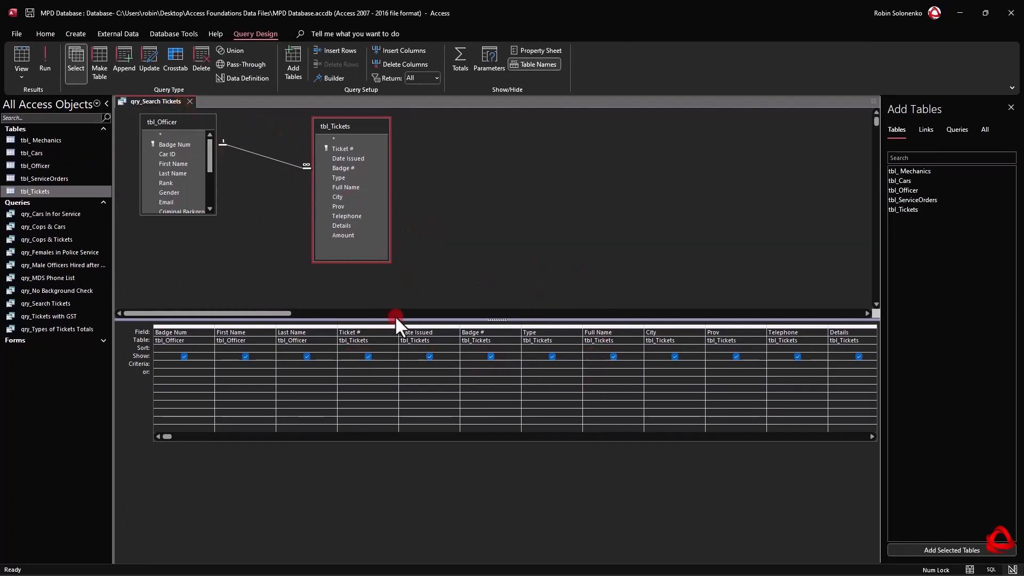
pyautogui.moveTo(166, 436); pyautogui.dragTo(204, 438)
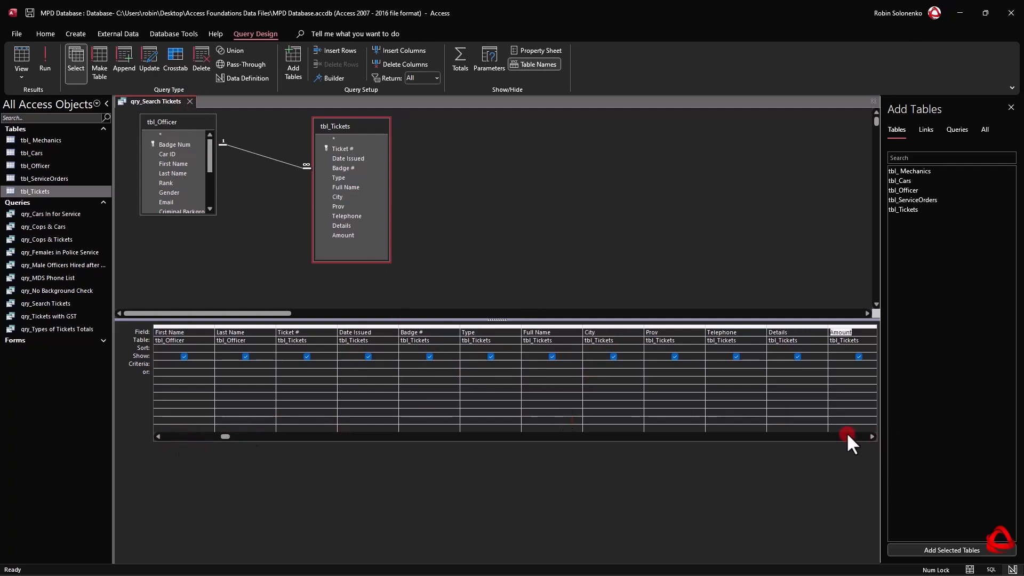
pyautogui.click(871, 437)
pyautogui.click(871, 437)
pyautogui.click(871, 436)
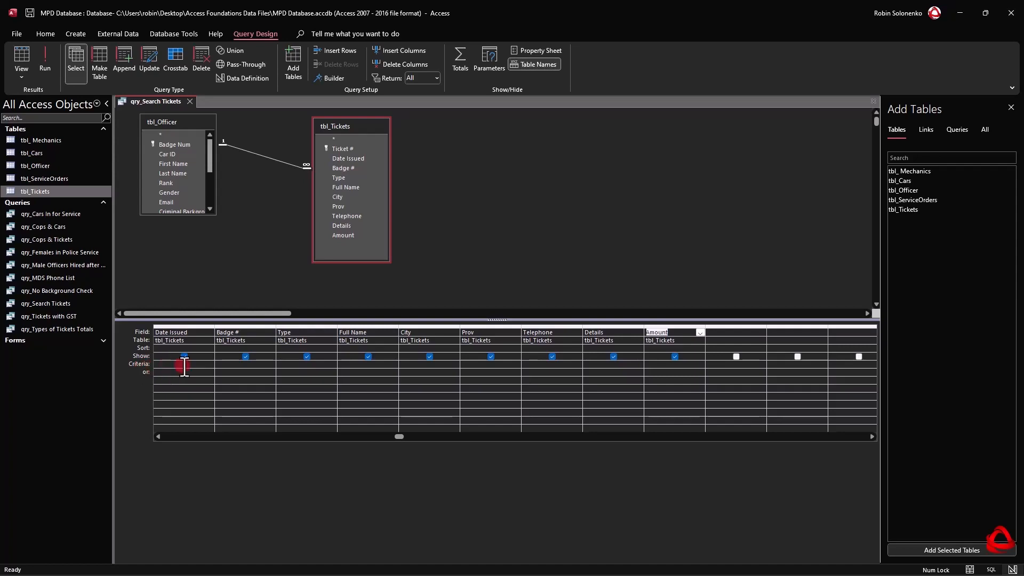
pyautogui.click(661, 365)
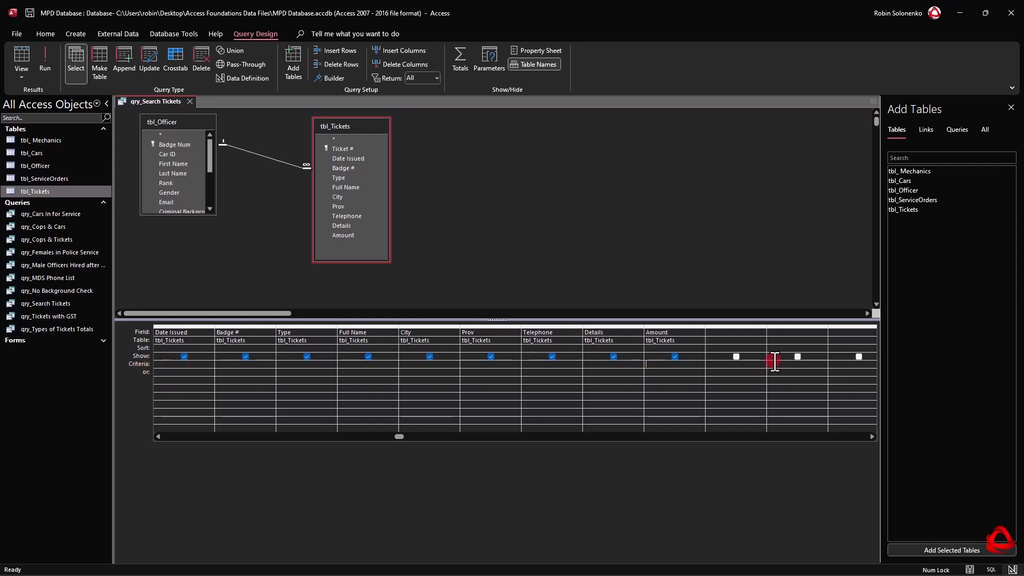
pyautogui.write('> 100')
pyautogui.click(669, 384)
pyautogui.click(45, 53)
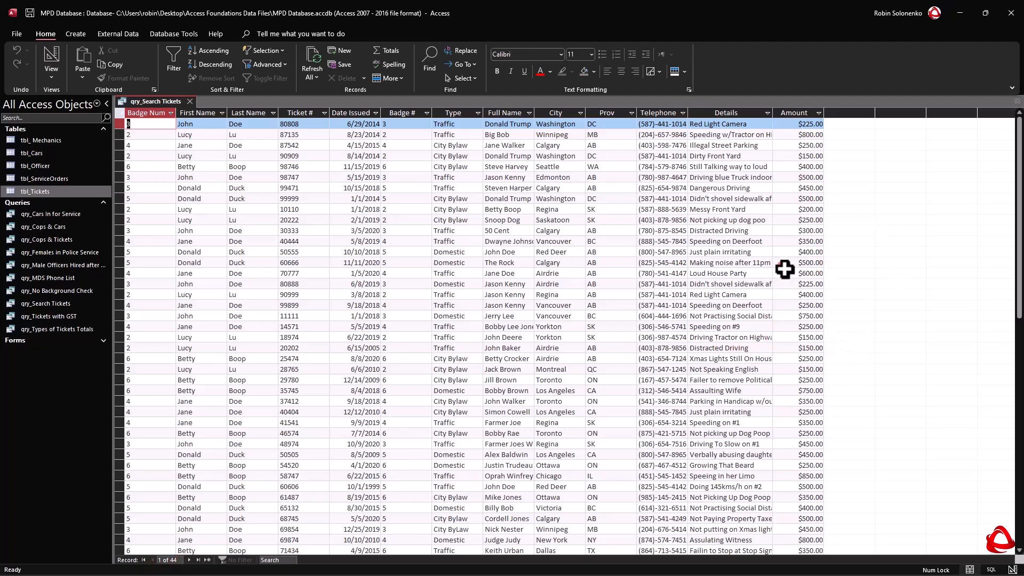
# Back in Design View, change the Amount criterion to >250 and run the query again.
pyautogui.rightClick(151, 98)
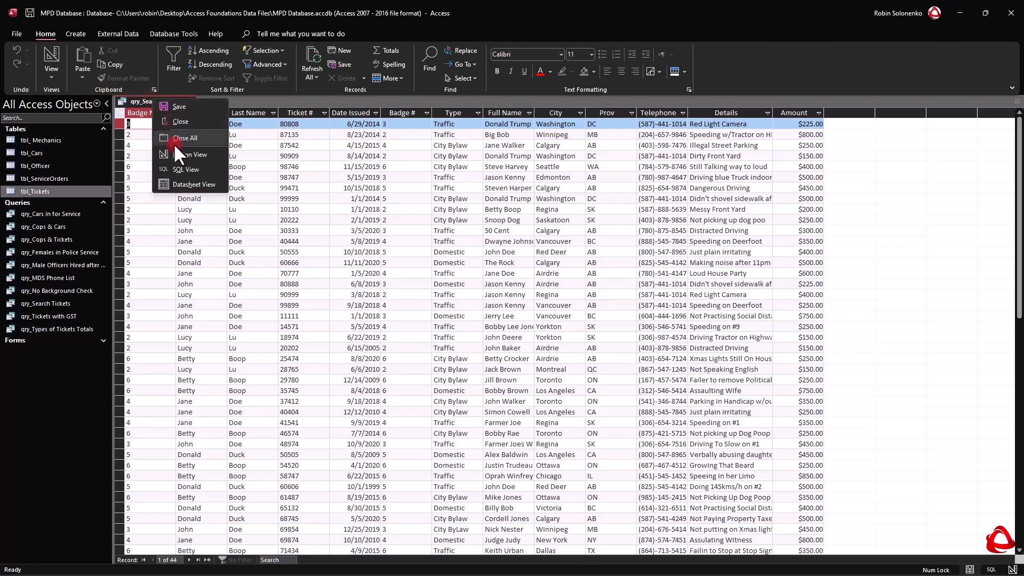
pyautogui.click(177, 152)
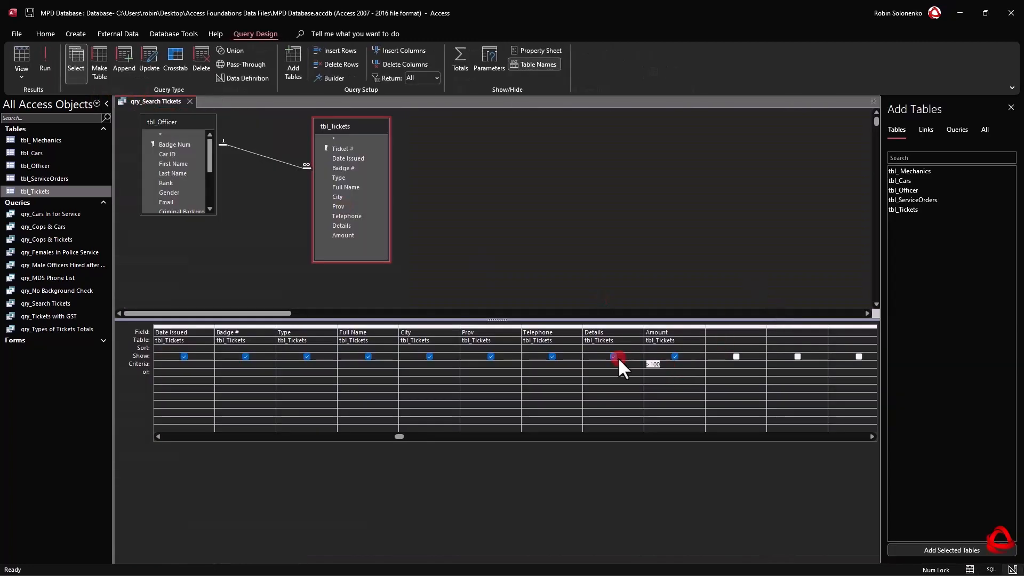
pyautogui.press('BackSpace')
pyautogui.press('BackSpace')
pyautogui.press('BackSpace')
pyautogui.write('250')
pyautogui.press('Tab')
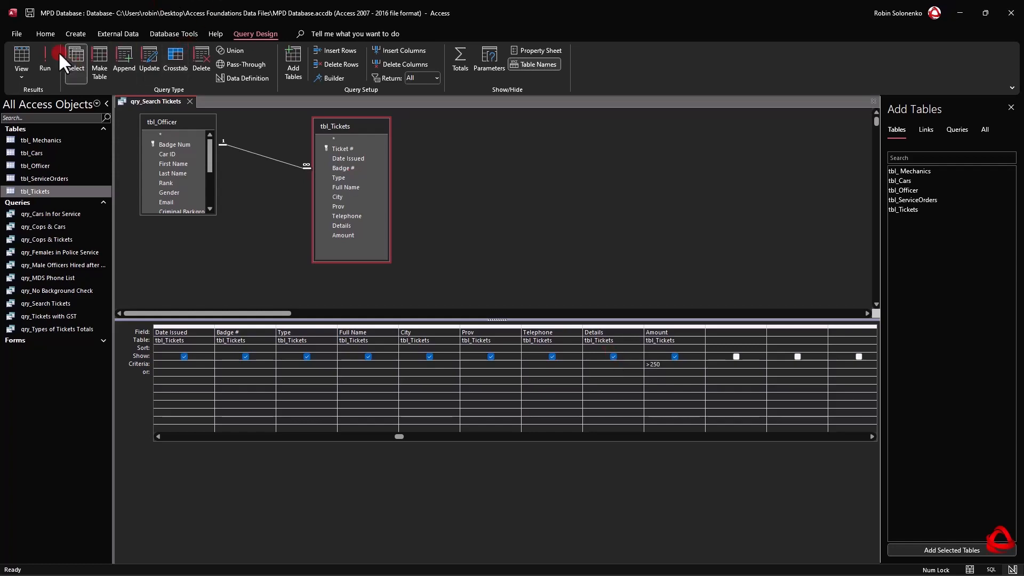
pyautogui.click(46, 56)
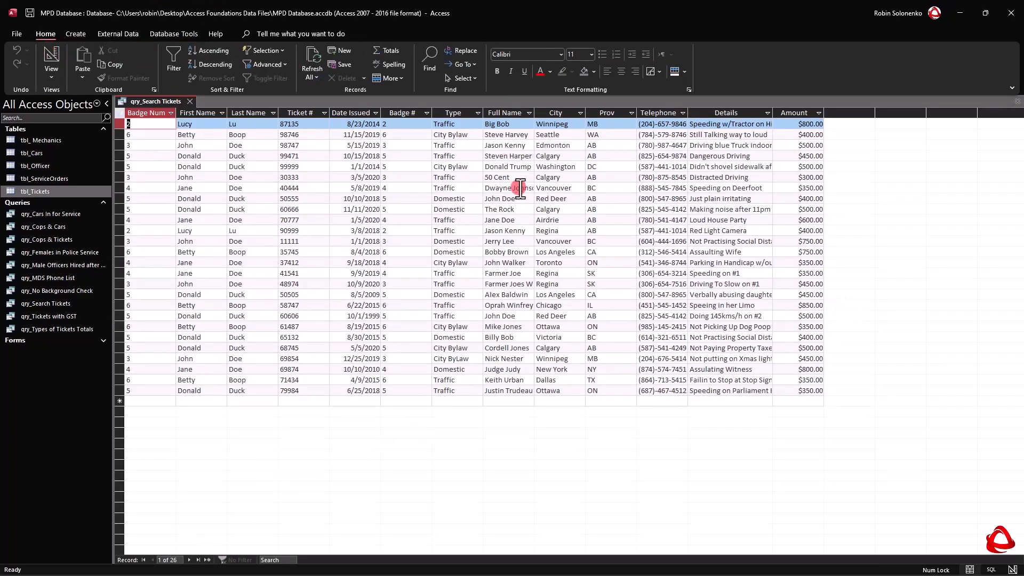
# Return to Design View and clear the criterion of the Amount field.
pyautogui.rightClick(144, 102)
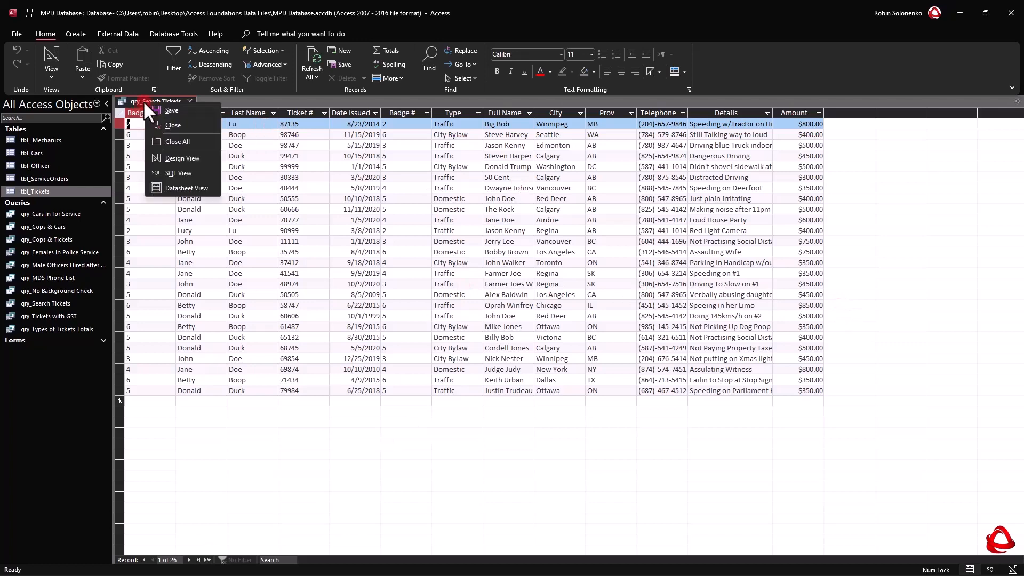
pyautogui.click(195, 161)
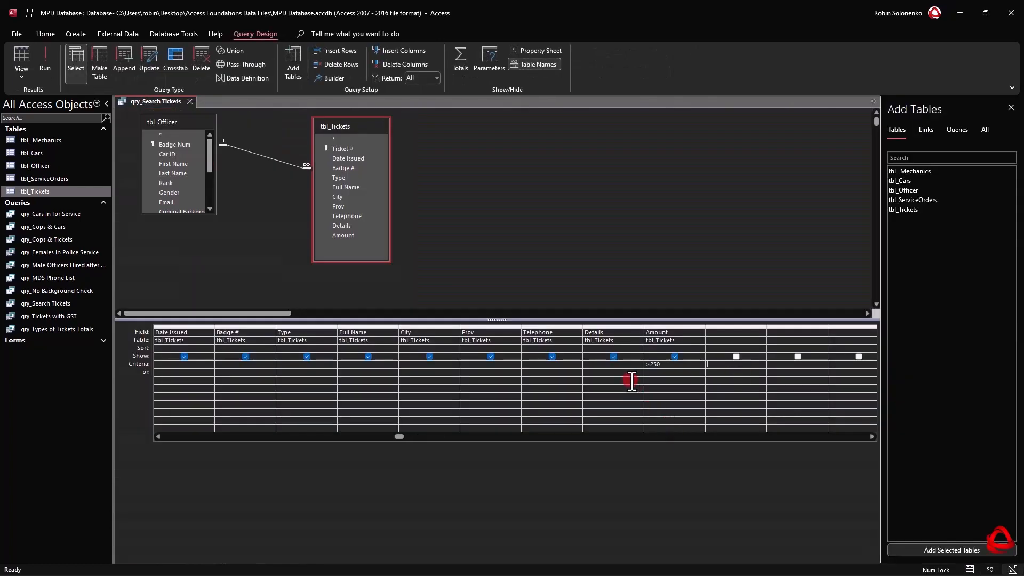
pyautogui.moveTo(664, 365); pyautogui.dragTo(603, 353)
pyautogui.press('Delete')
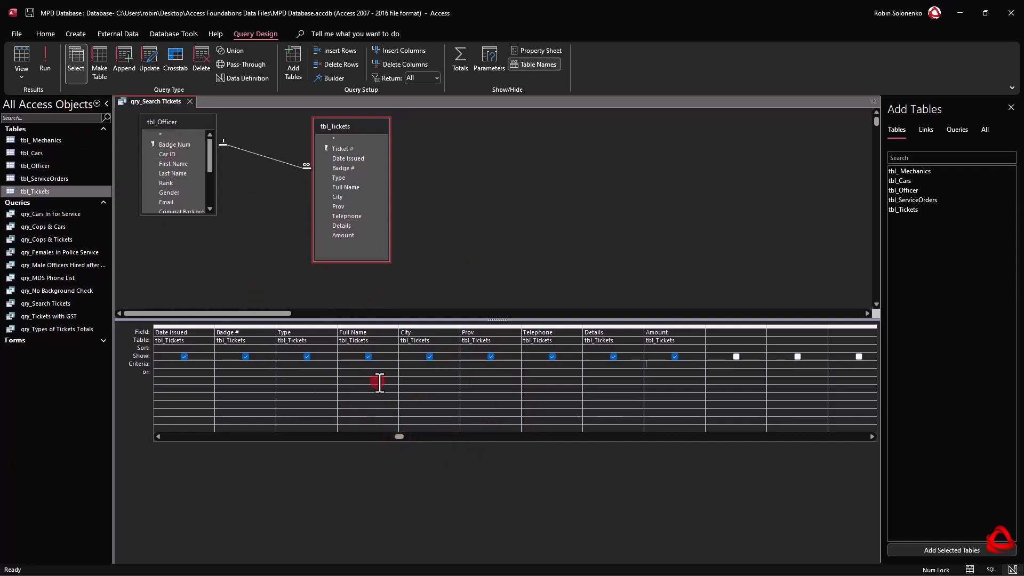
# Set the criterion for the Badge # field to <>"2" and run the query.
pyautogui.moveTo(398, 434); pyautogui.dragTo(360, 434)
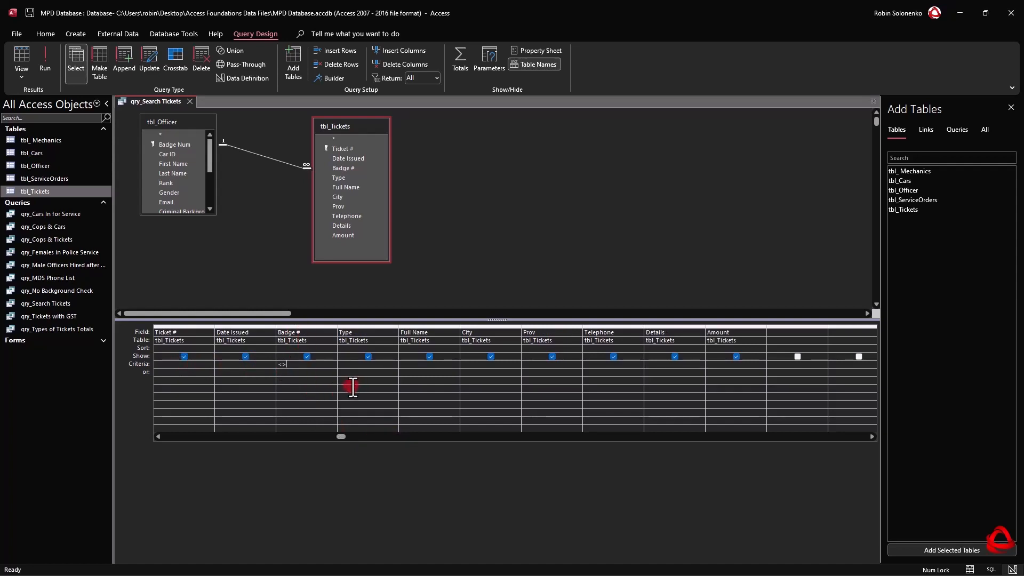
pyautogui.write('"2"')
pyautogui.click(39, 56)
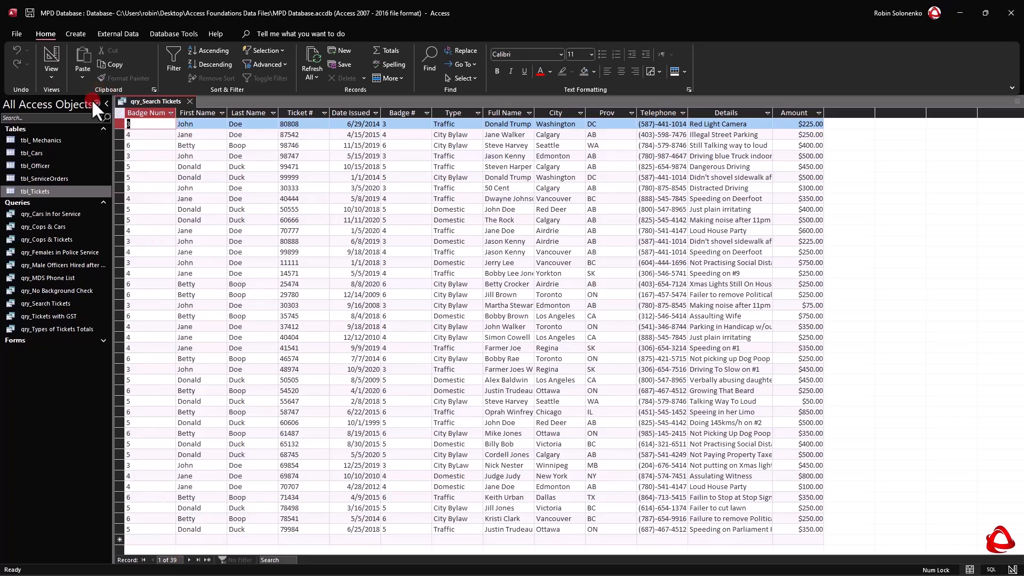
# Return to Design View and clear the criterion of the Badge # field.
pyautogui.rightClick(146, 98)
pyautogui.click(196, 167)
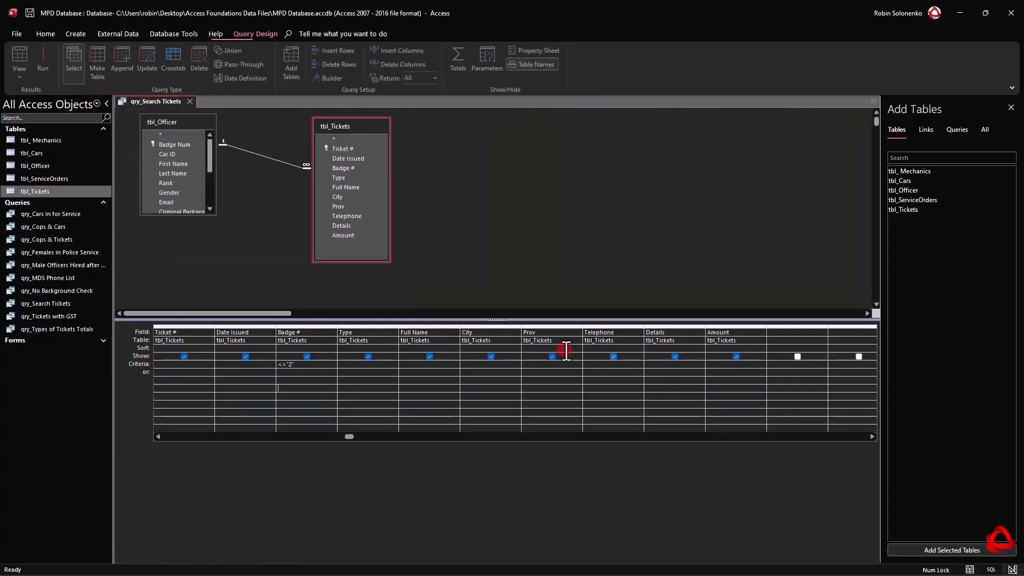
pyautogui.moveTo(303, 365); pyautogui.dragTo(237, 364)
pyautogui.press('Delete')
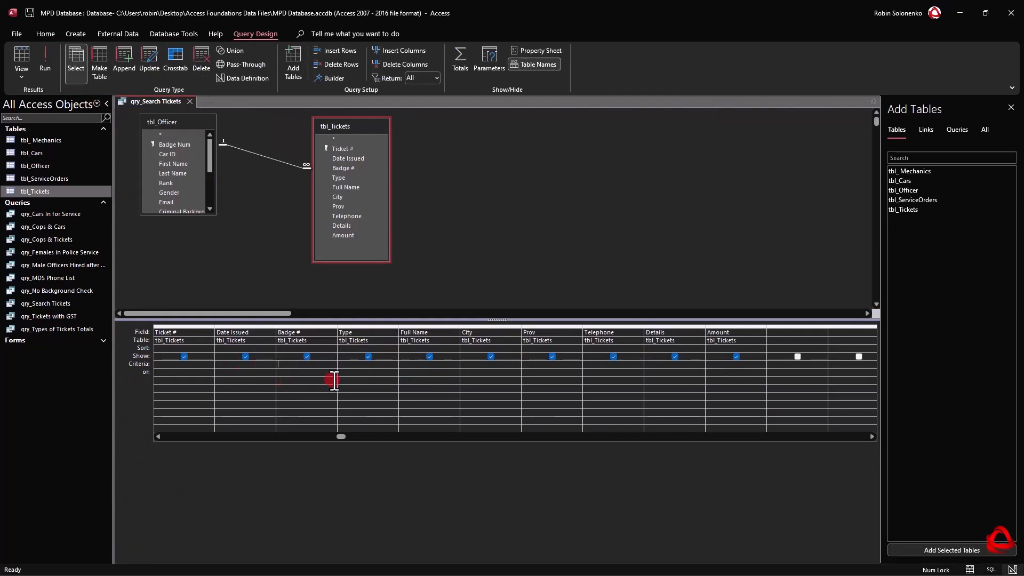
# Set the criterion for the City field to "Los Angeles" and run the query.
pyautogui.click(482, 366)
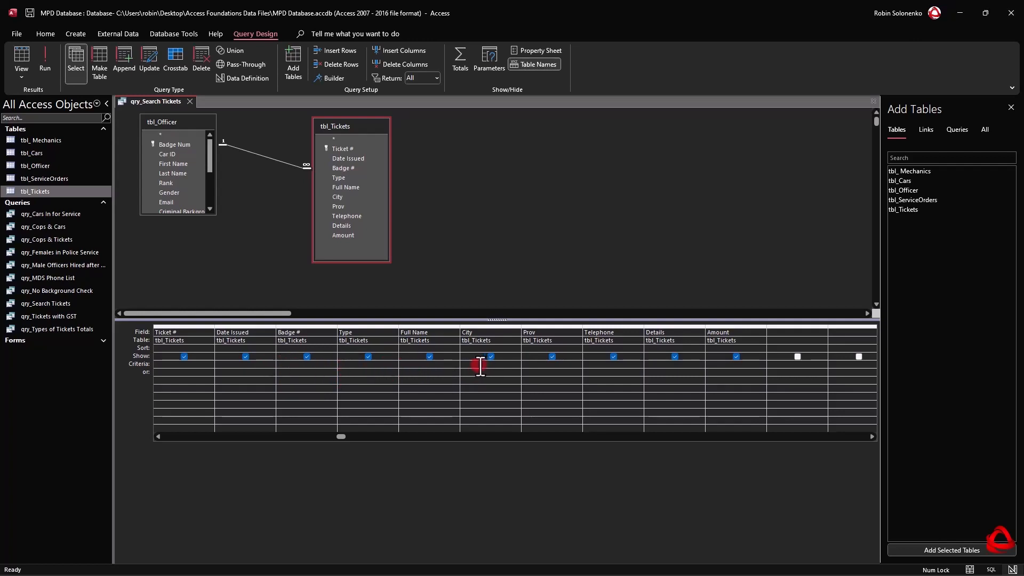
pyautogui.click(657, 392)
pyautogui.write('Los An')
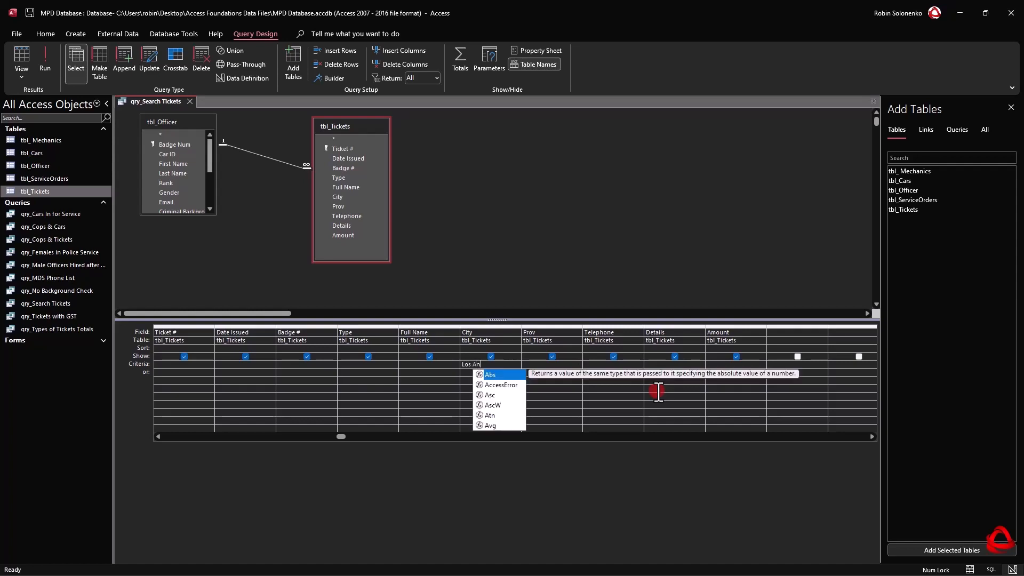
pyautogui.write('geles')
pyautogui.press('Tab')
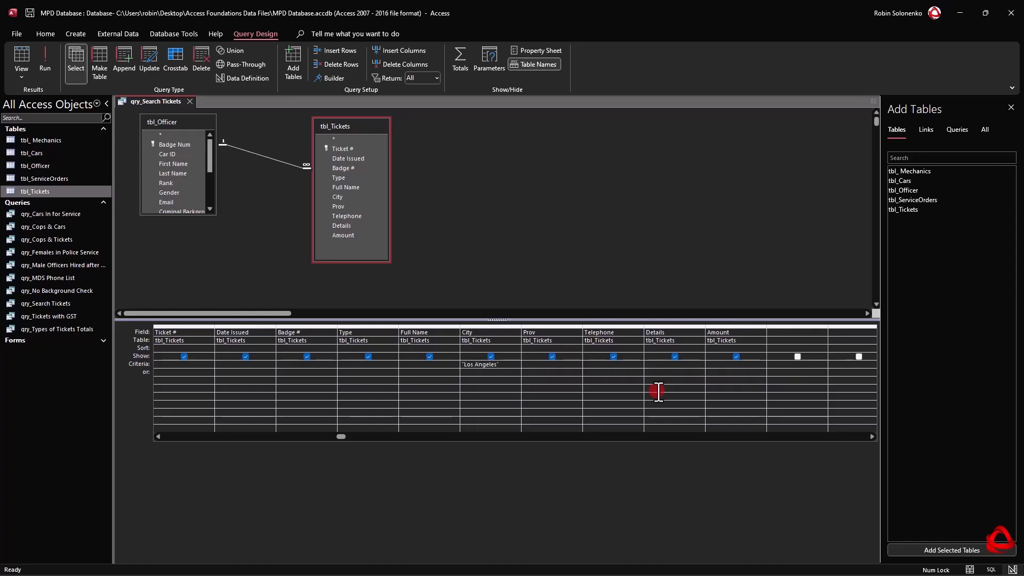
pyautogui.click(45, 51)
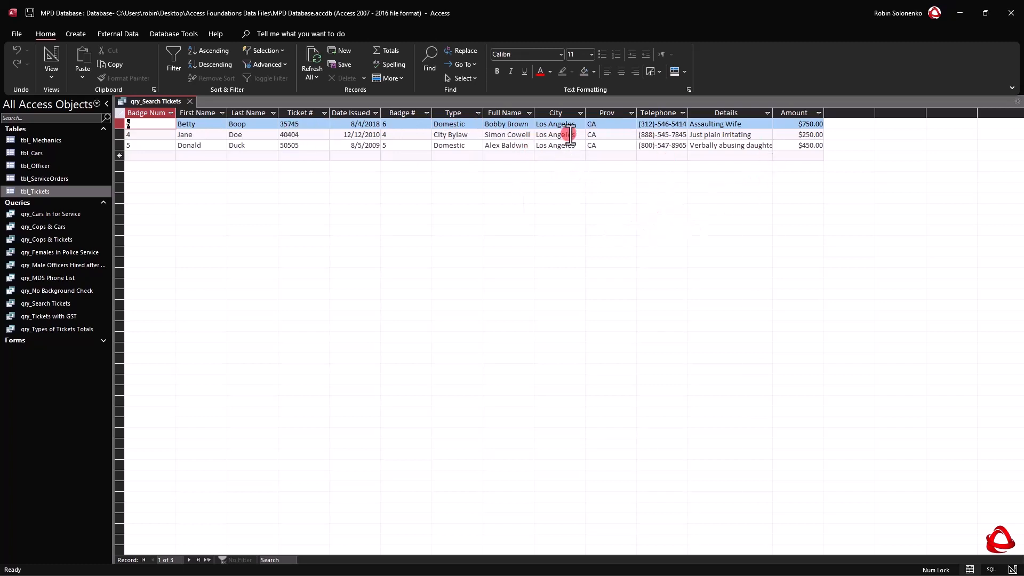
# Delete the City value in each of the three Los Angeles records and return to Design View.
pyautogui.click(537, 124)
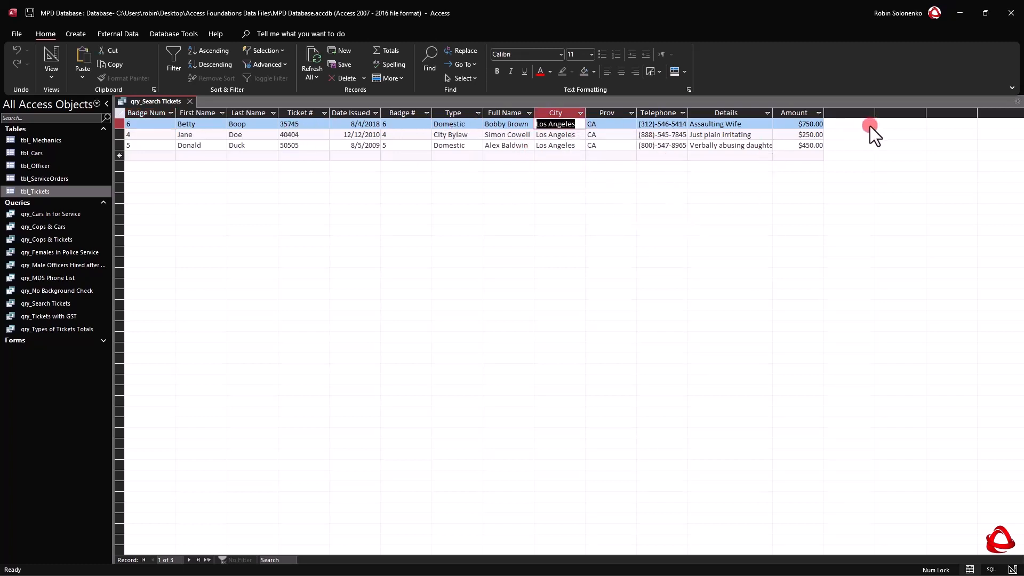
pyautogui.press('Delete')
pyautogui.press('Down')
pyautogui.press('Delete')
pyautogui.press('Down')
pyautogui.press('Delete')
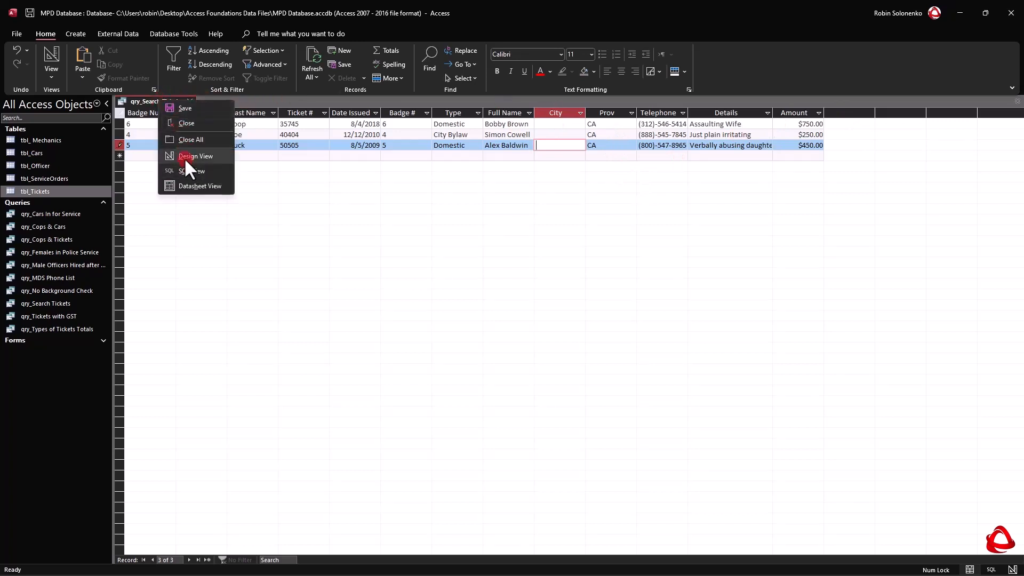
pyautogui.click(184, 157)
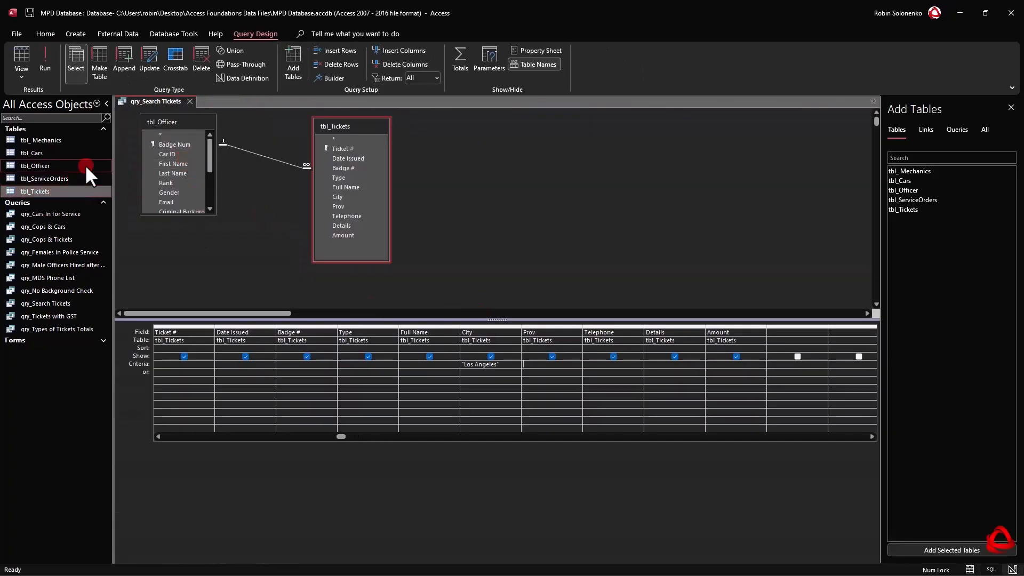
# Open tbl_Tickets, filter its City column to show only the blanks, and close the table without saving its design.
pyautogui.click(58, 190)
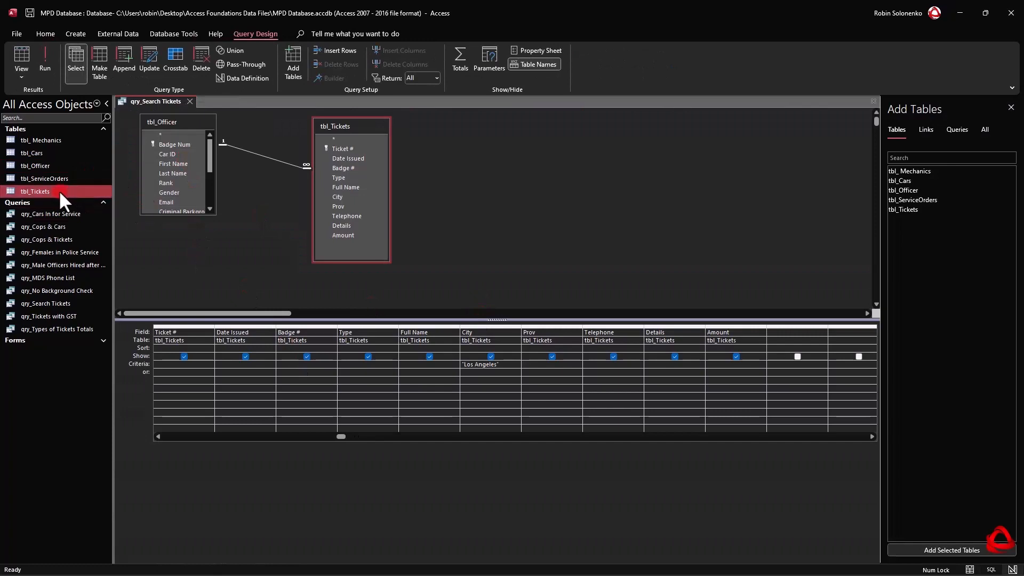
pyautogui.doubleClick(58, 190)
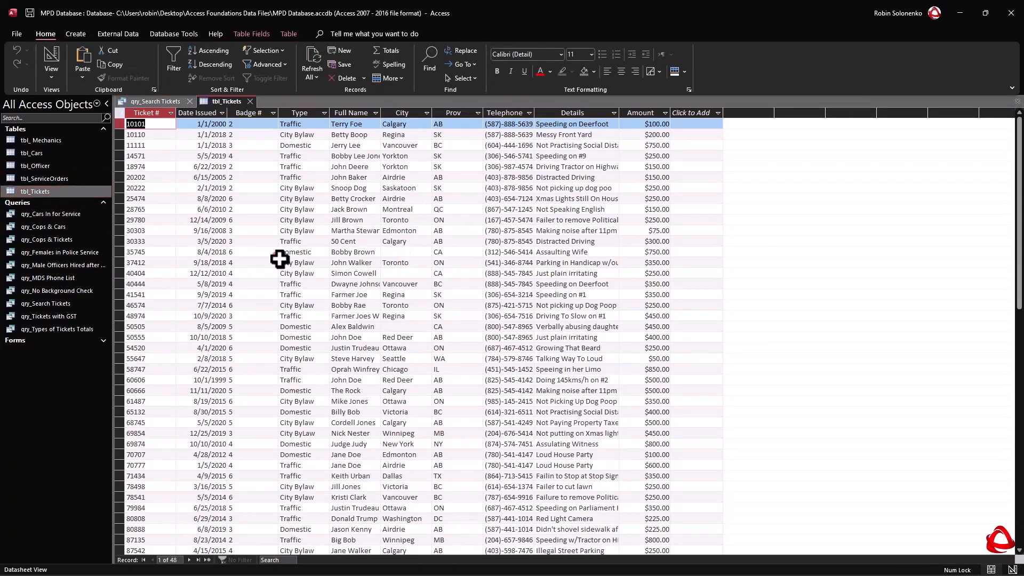
pyautogui.click(426, 113)
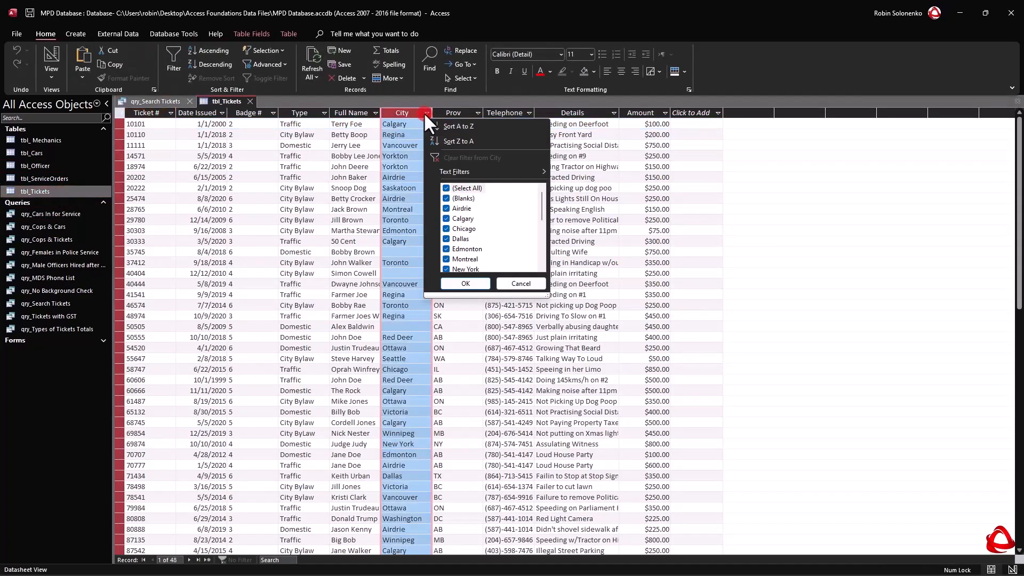
pyautogui.click(469, 190)
pyautogui.click(478, 280)
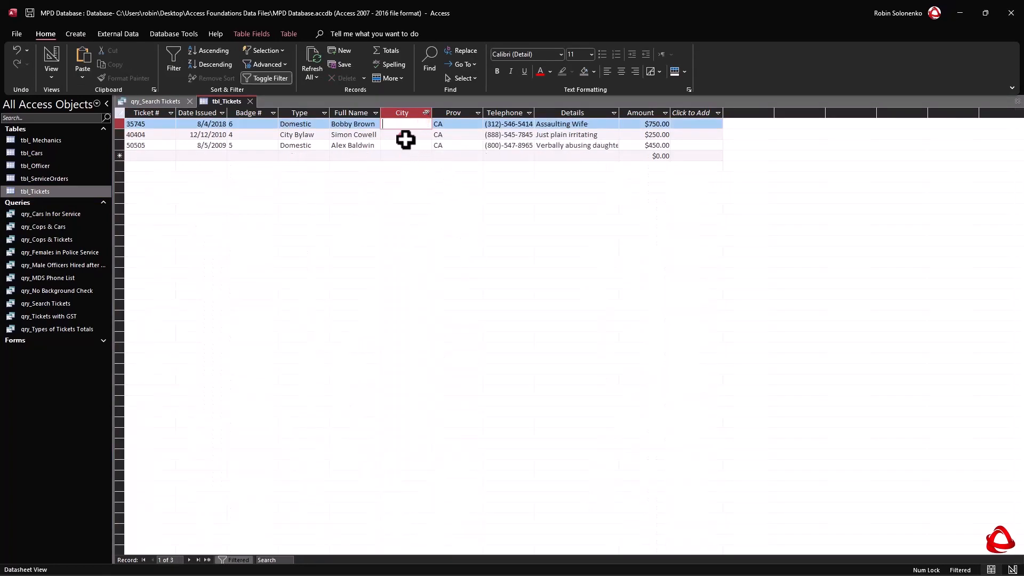
pyautogui.click(250, 102)
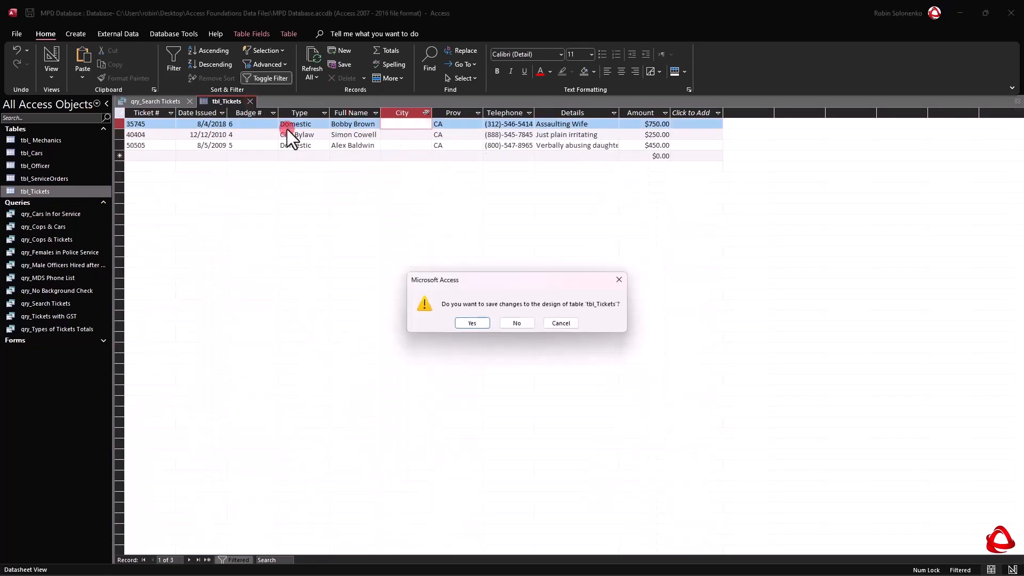
pyautogui.click(518, 324)
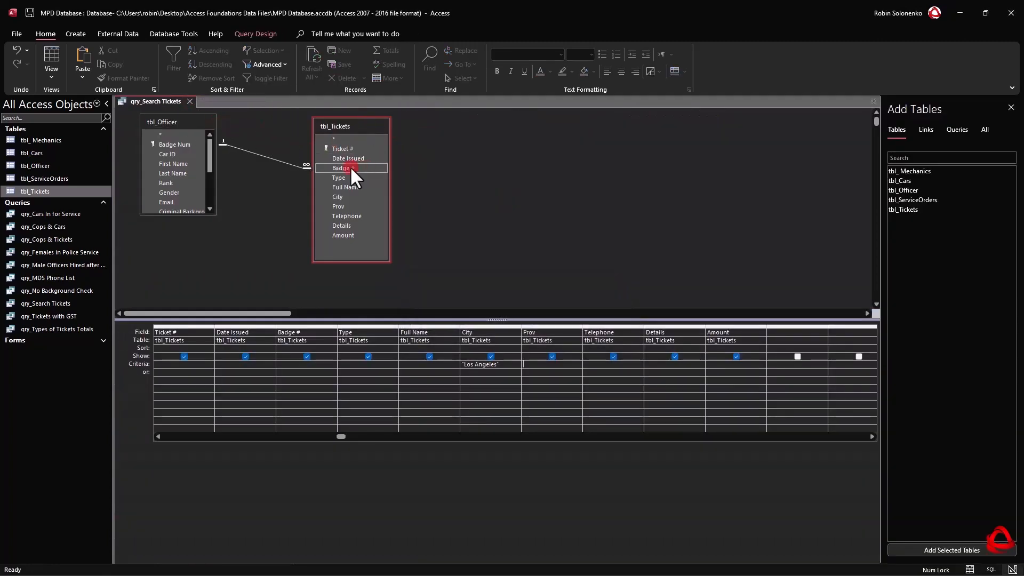
# Replace the City criterion in the query with Is Null and run the query.
pyautogui.click(380, 206)
pyautogui.click(366, 216)
pyautogui.click(523, 364)
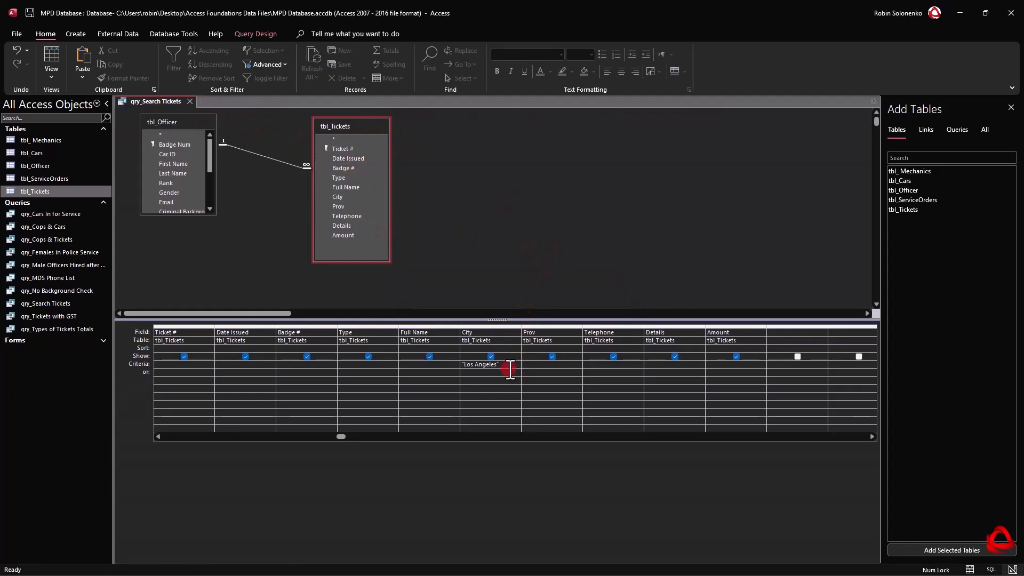
pyautogui.moveTo(510, 369); pyautogui.dragTo(387, 354)
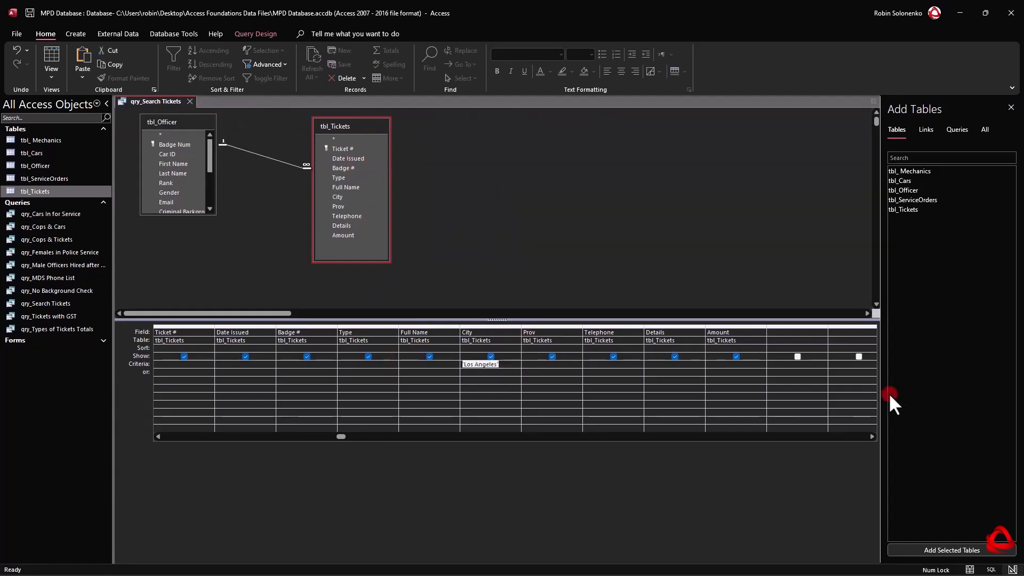
pyautogui.hotkey('ctrl', 'x')
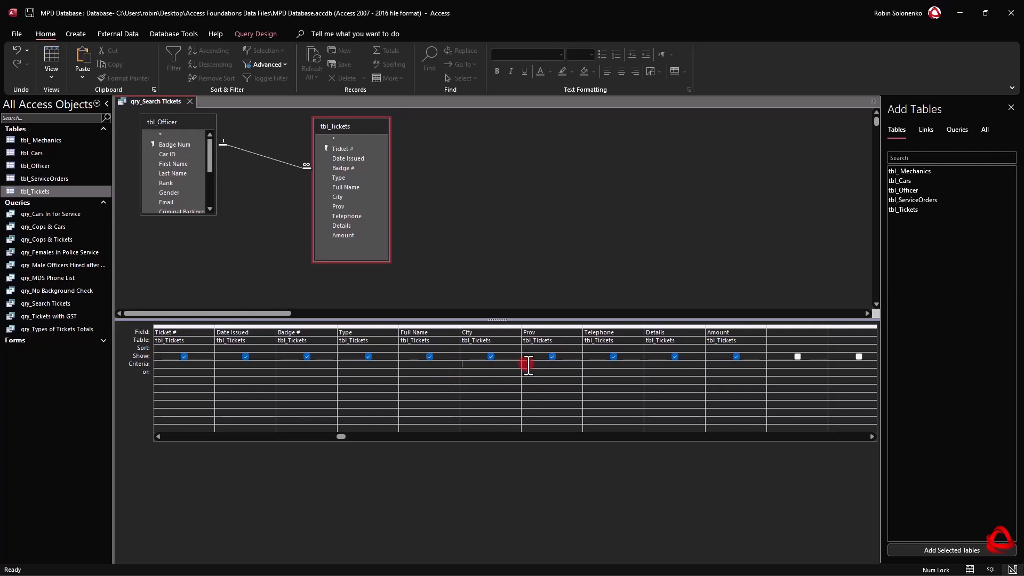
pyautogui.write('Null')
pyautogui.press('Down')
pyautogui.click(151, 153)
pyautogui.click(256, 33)
pyautogui.click(49, 50)
# Enter Los Angeles as the City in all three records with a blank city.
pyautogui.click(538, 124)
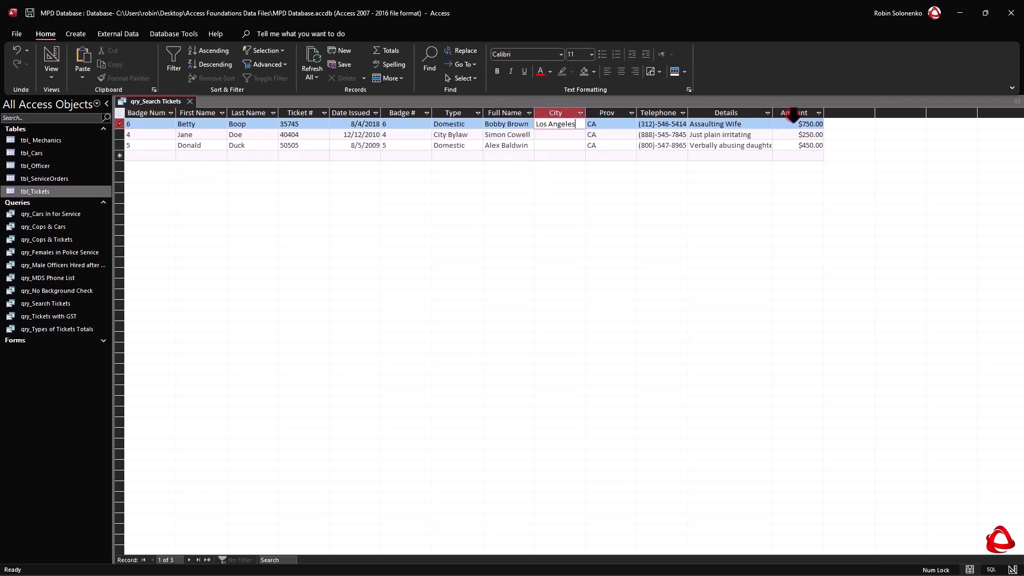
pyautogui.press('Down')
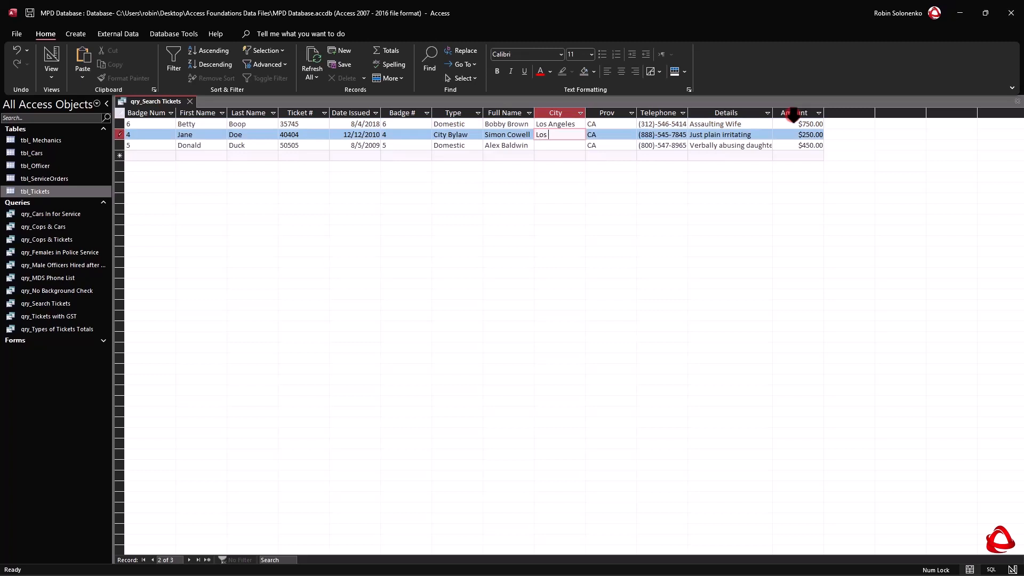
pyautogui.write('Los Angeles')
pyautogui.press('Down')
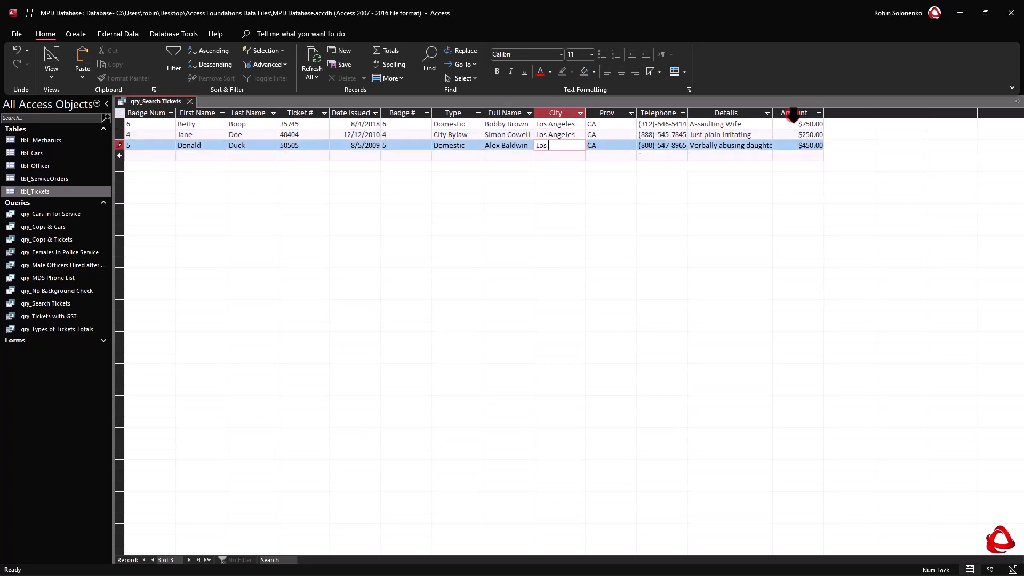
pyautogui.press('Up')
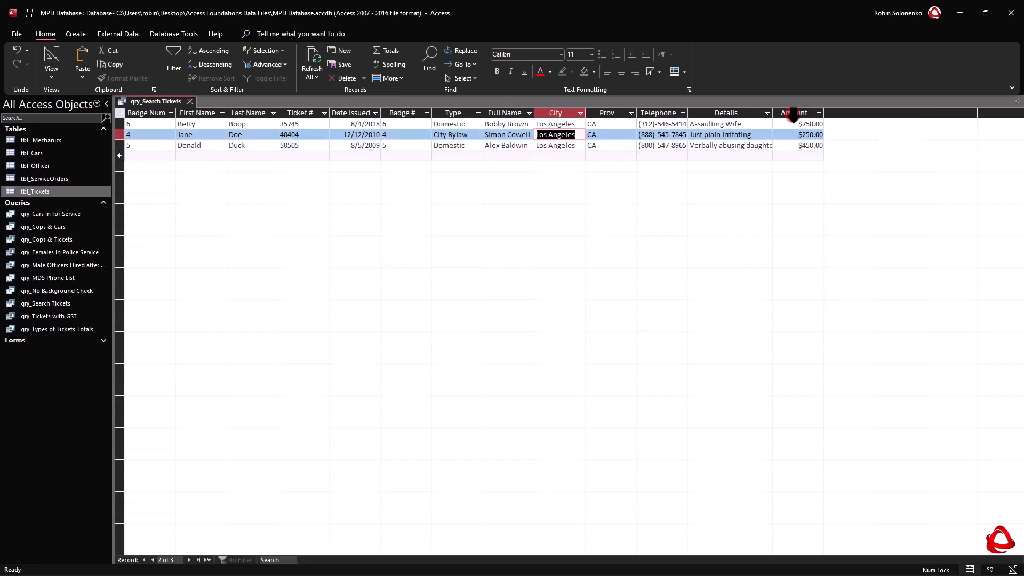
# Return to Design View and clear the Is Null criterion of the City field.
pyautogui.rightClick(139, 103)
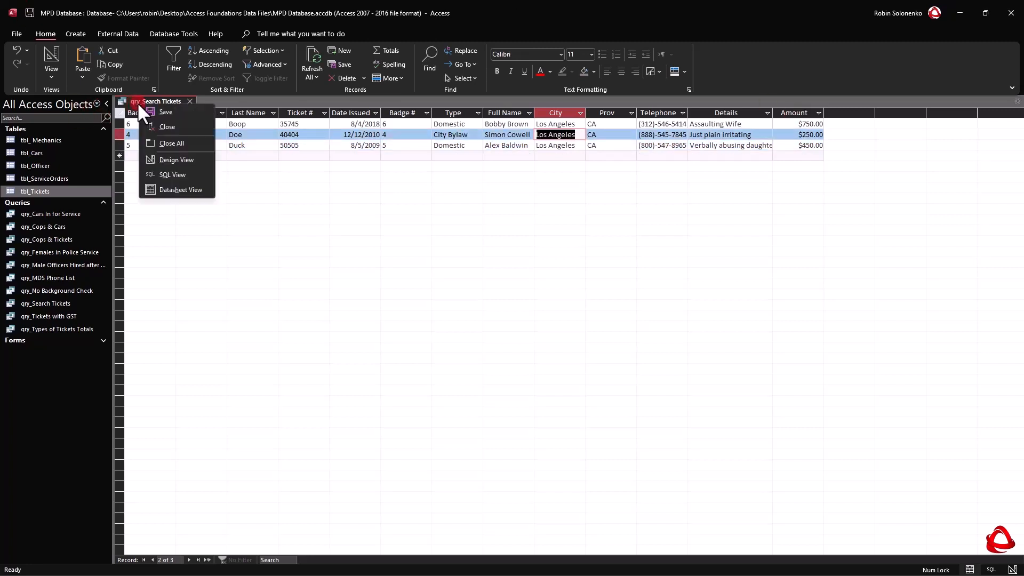
pyautogui.click(172, 159)
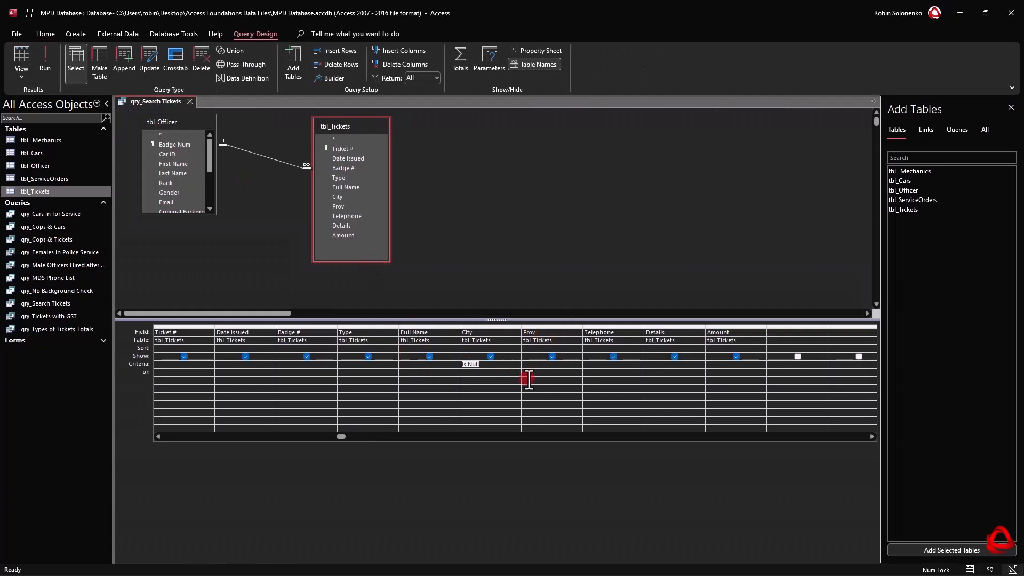
pyautogui.press('Delete')
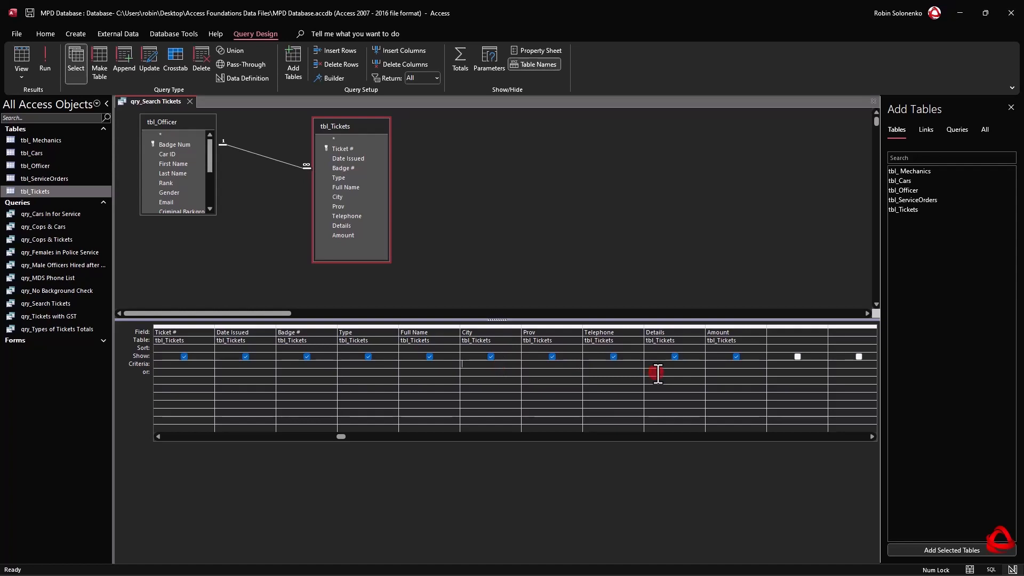
# Widen the City column of the design grid, set its criterion to "Calgary" Or "Los Angeles", and run the query.
pyautogui.moveTo(522, 326); pyautogui.dragTo(576, 324)
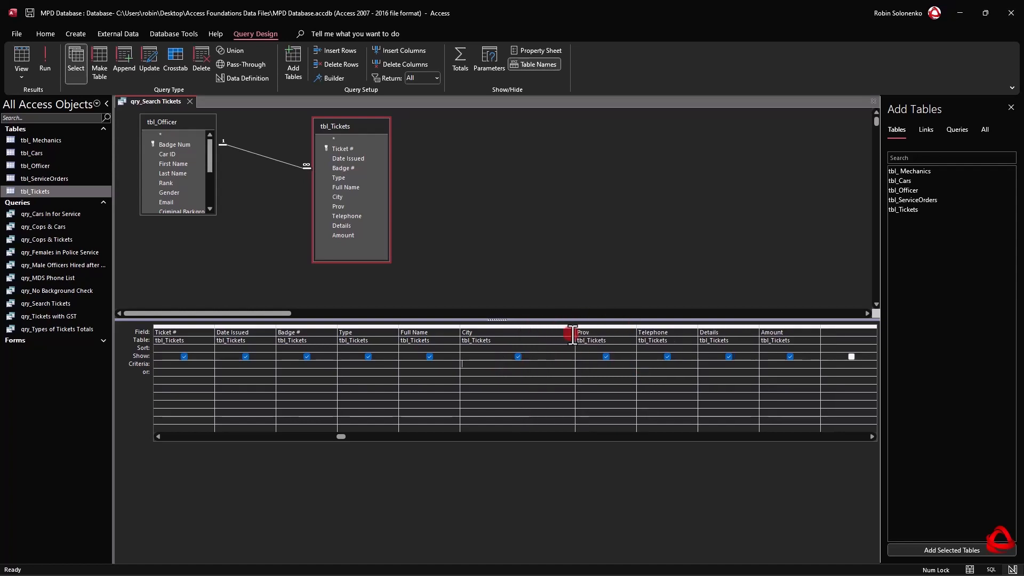
pyautogui.write('y or Los Angeles')
pyautogui.press('Return')
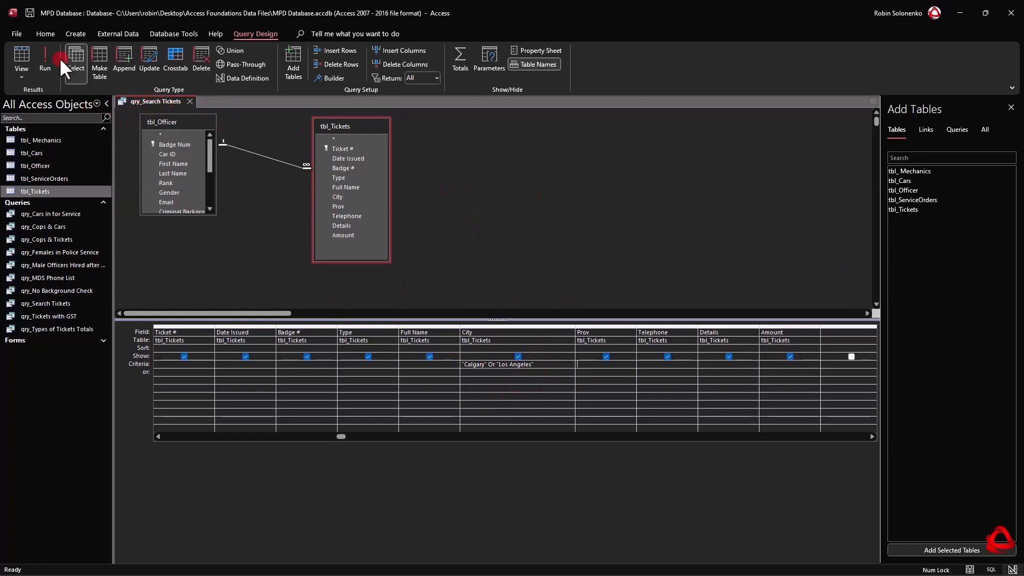
pyautogui.click(45, 49)
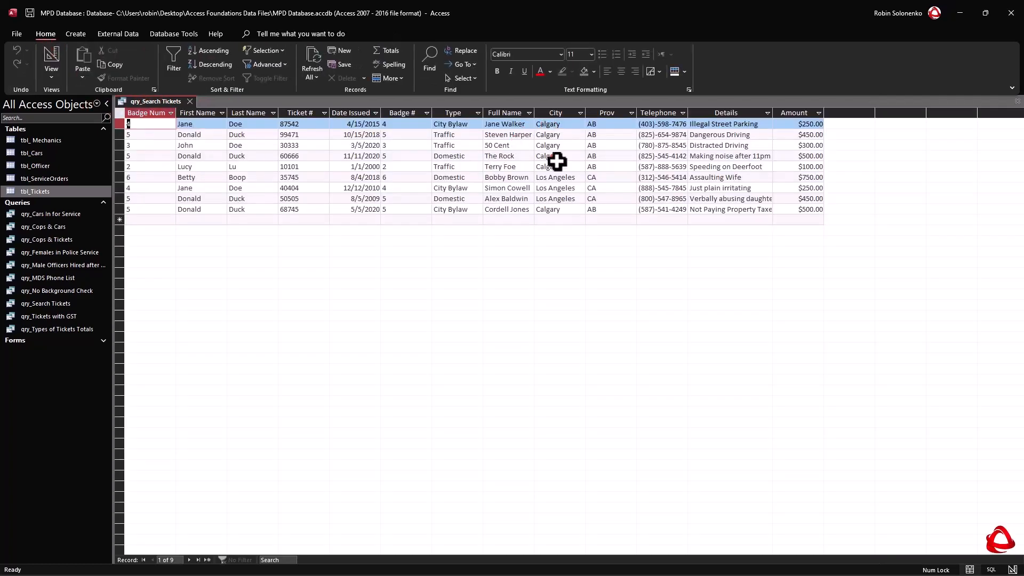
# In Design View, reduce the City criterion to "Calgary", enter "Log Angeles" on the or row beneath it, and run the query.
pyautogui.click(55, 75)
pyautogui.click(72, 149)
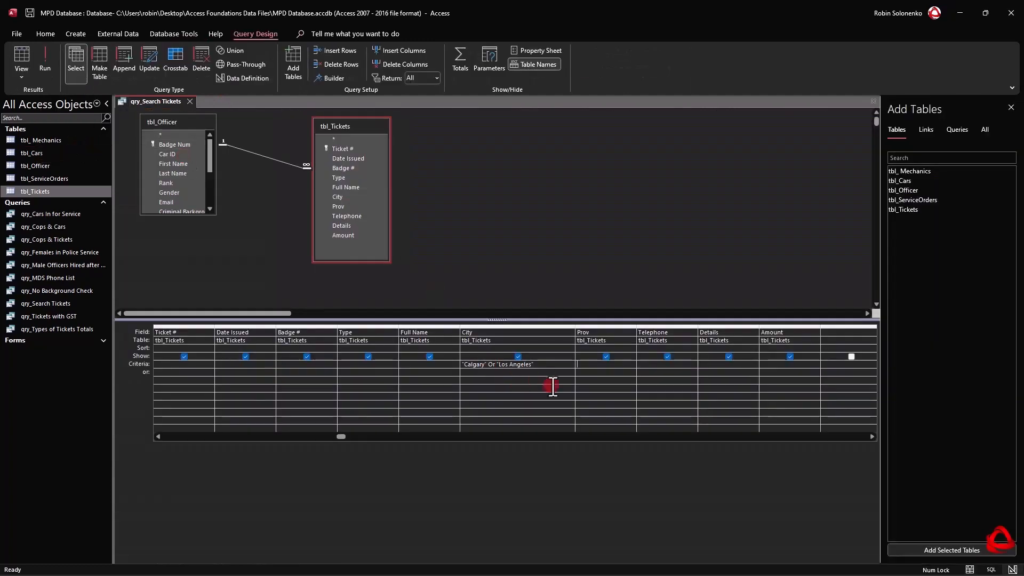
pyautogui.moveTo(549, 365); pyautogui.dragTo(489, 365)
pyautogui.press('Delete')
pyautogui.write('Log Angeles')
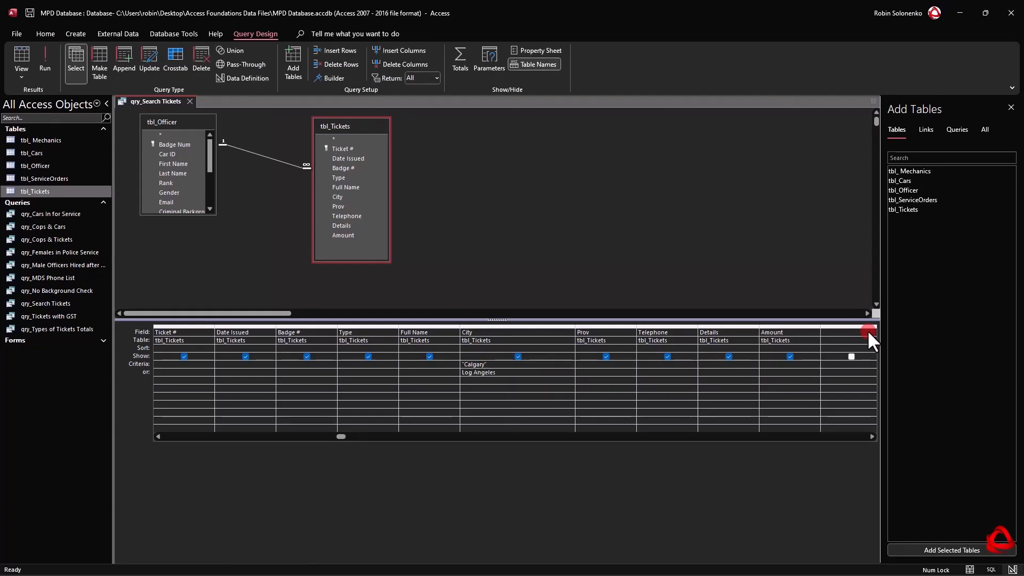
pyautogui.press('Return')
pyautogui.click(497, 380)
pyautogui.click(47, 50)
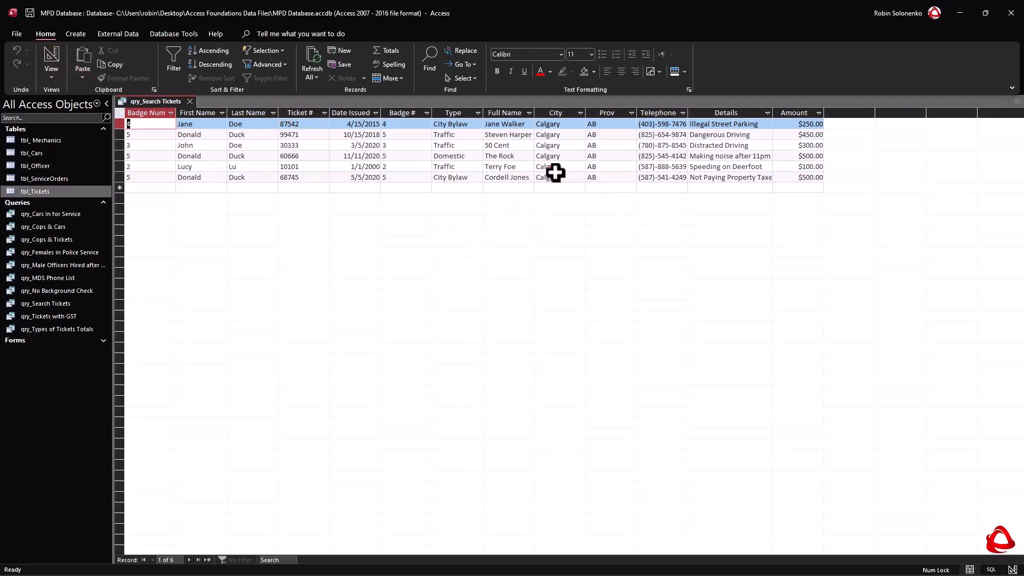
# Return to Design View and correct the spelling of the City field's or-row criterion to "Los Angeles".
pyautogui.click(48, 77)
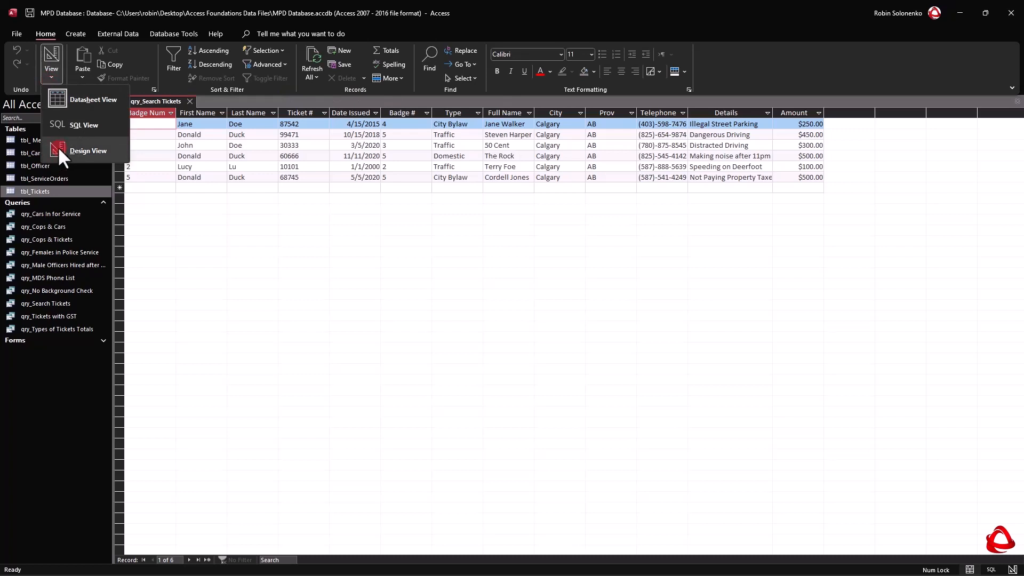
pyautogui.click(57, 152)
pyautogui.click(474, 372)
pyautogui.write('s')
pyautogui.press('Delete')
pyautogui.press('BackSpace')
pyautogui.press('BackSpace')
pyautogui.write('s Angeles"')
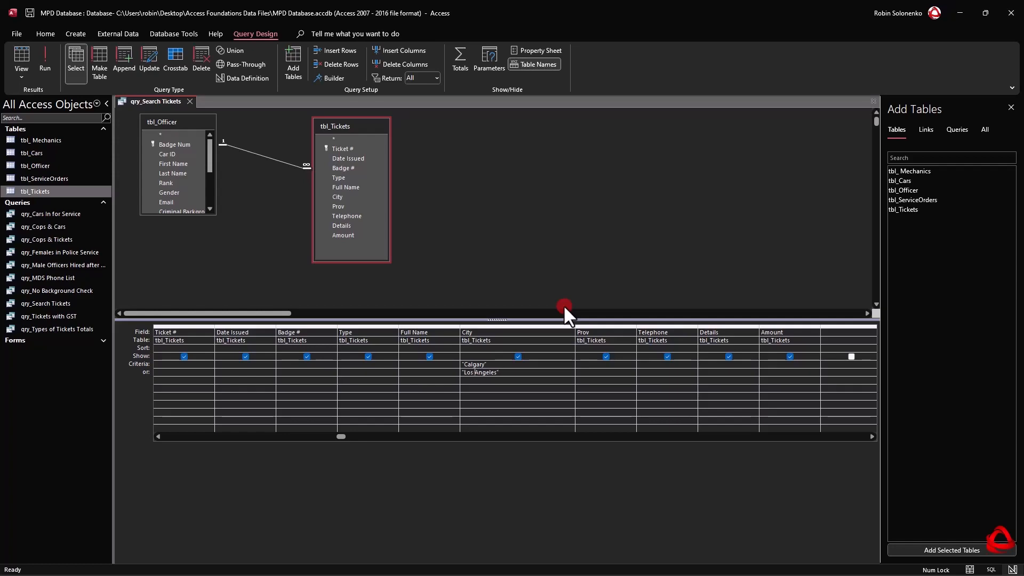
# Run the query with the corrected City criteria, check its records, and return to Design View.
pyautogui.click(45, 57)
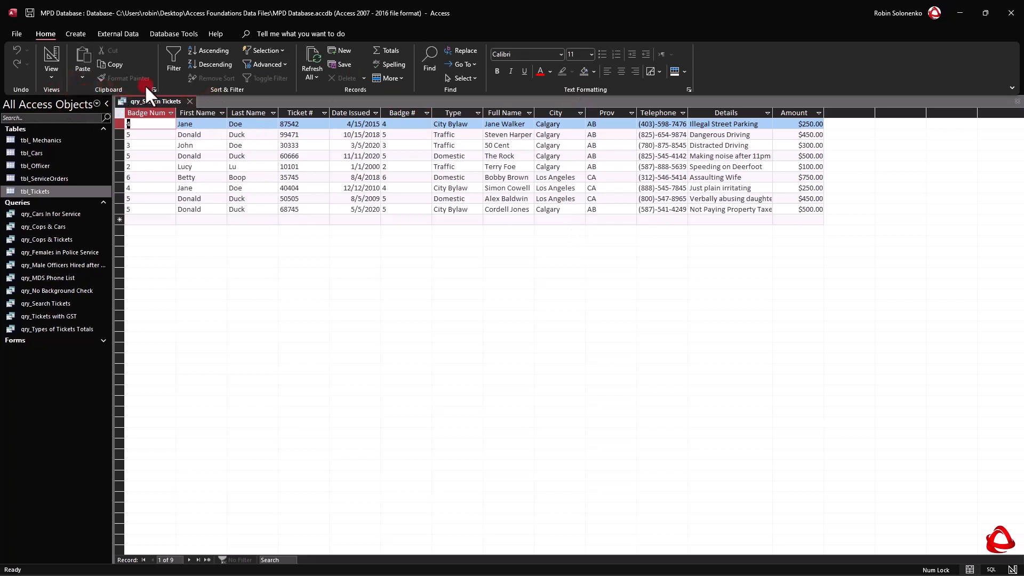
pyautogui.rightClick(153, 99)
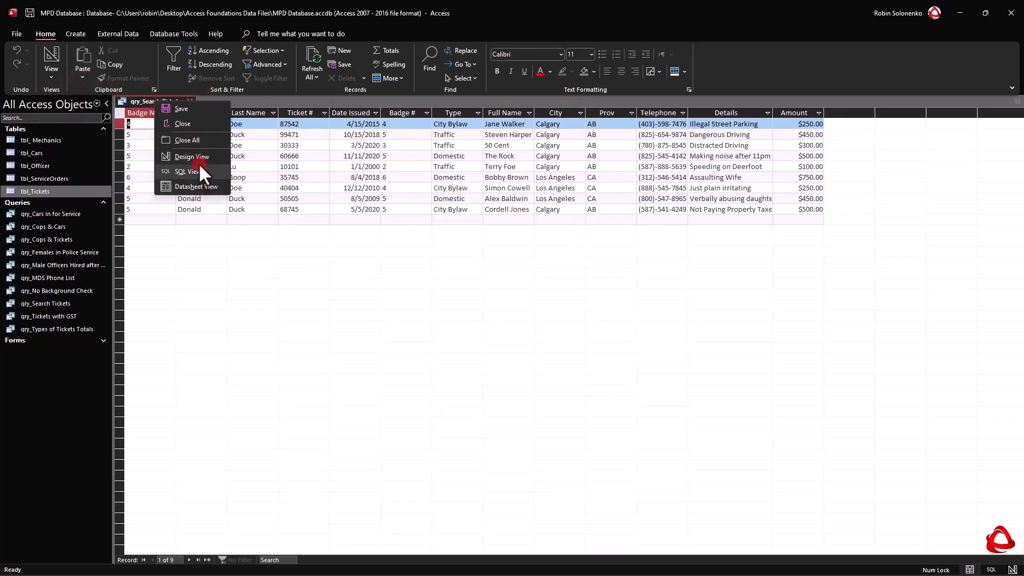
pyautogui.click(196, 156)
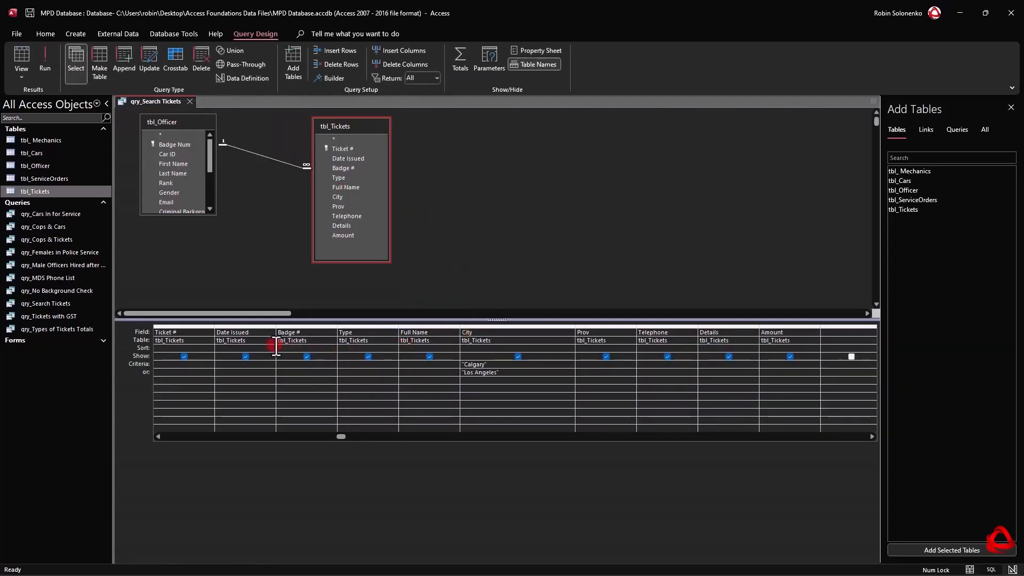
# Set the Type field's criterion to "Traffic" on the same row as "Calgary" and run the query.
pyautogui.click(372, 326)
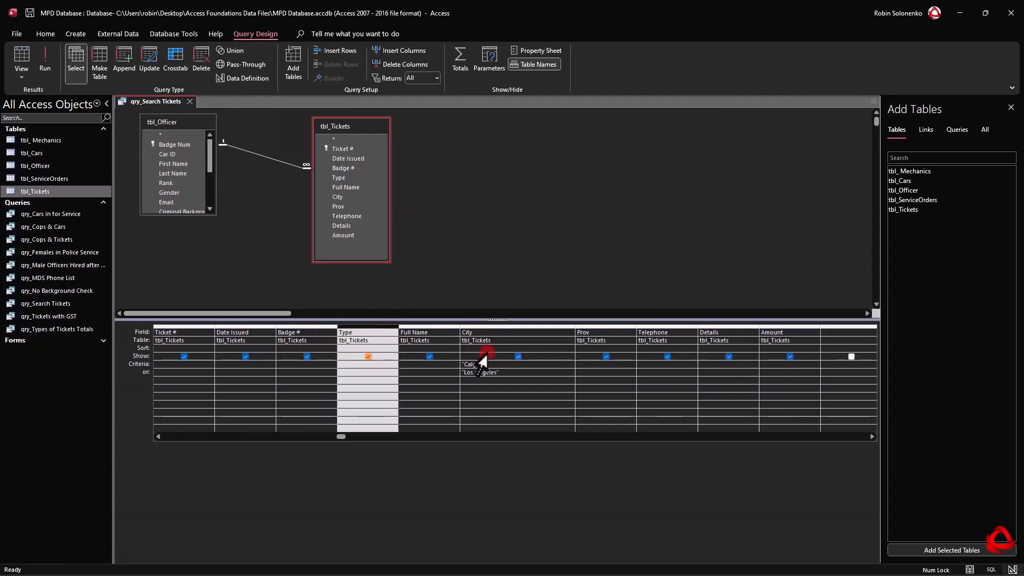
pyautogui.click(387, 365)
pyautogui.write('Traffic')
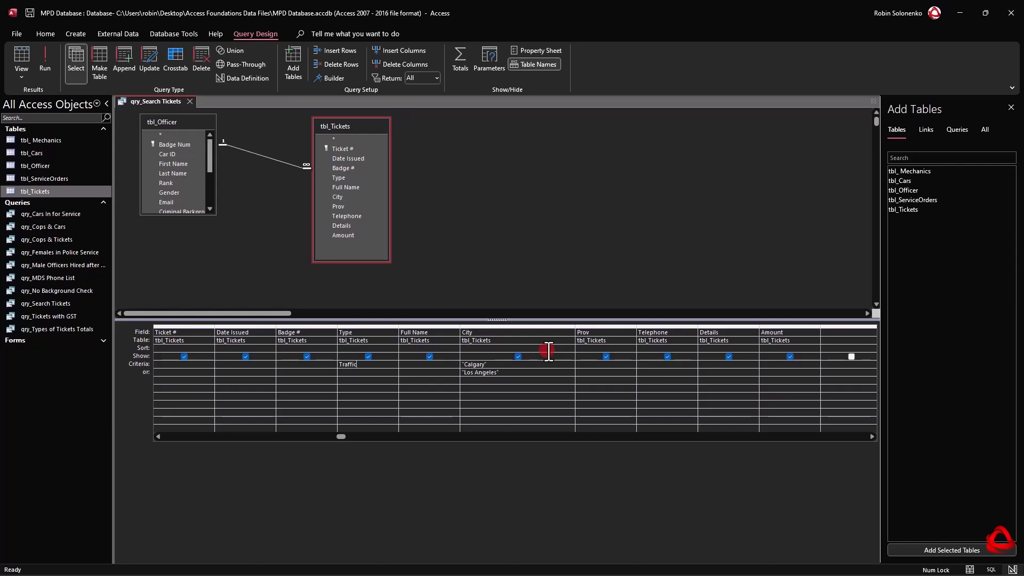
pyautogui.press('Return')
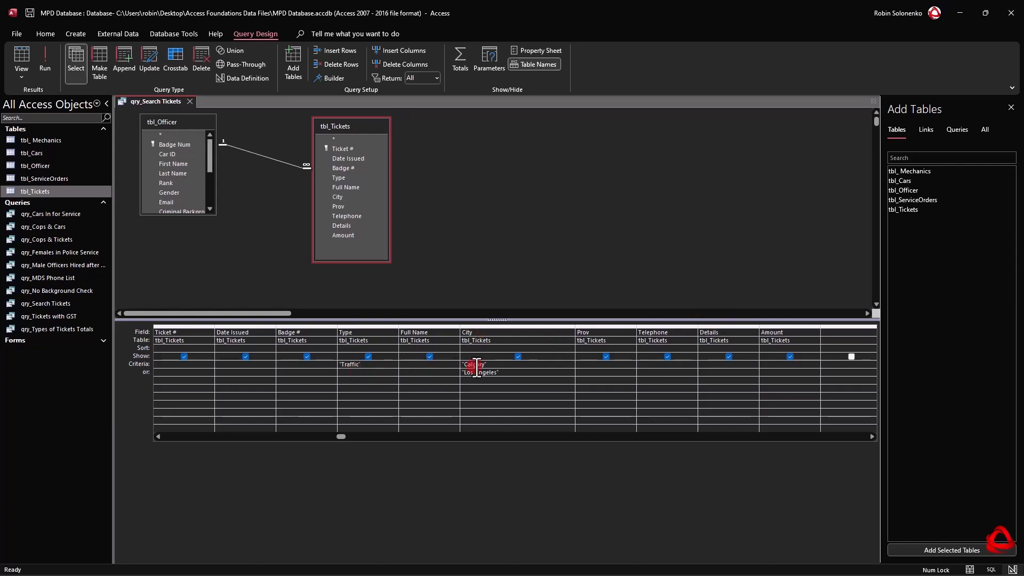
pyautogui.moveTo(491, 366); pyautogui.dragTo(437, 363)
pyautogui.moveTo(519, 373); pyautogui.dragTo(457, 380)
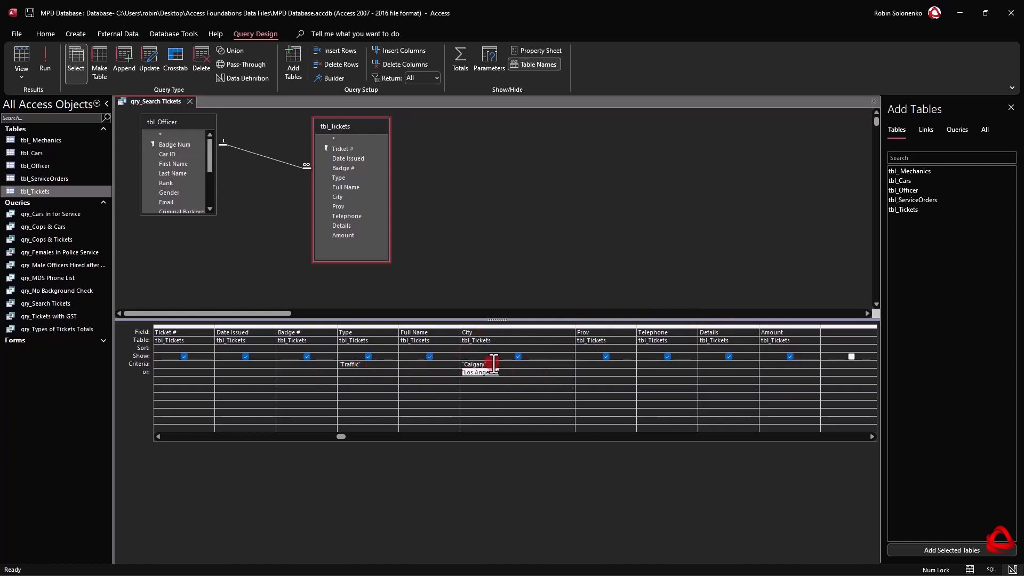
pyautogui.click(38, 55)
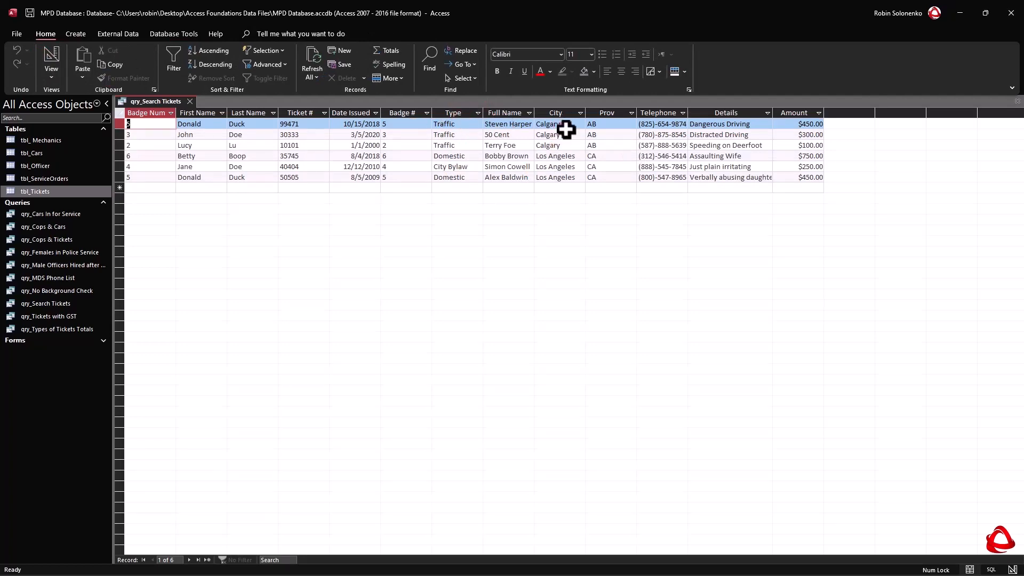
# In Design View, move the "Traffic" criterion of the Type field down to the or row beside "Los Angeles" and run the query.
pyautogui.rightClick(152, 103)
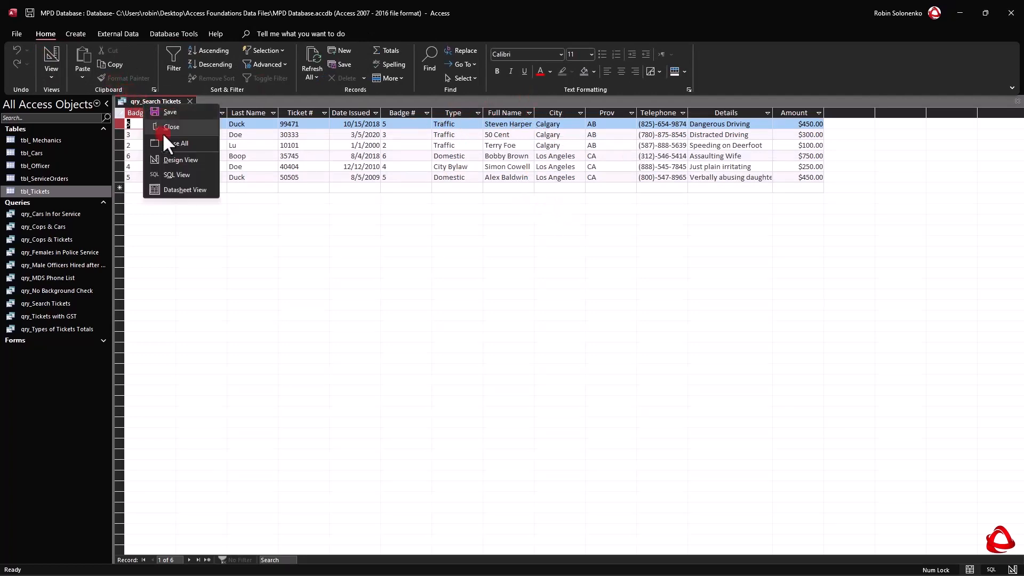
pyautogui.click(171, 162)
pyautogui.moveTo(366, 365); pyautogui.dragTo(297, 360)
pyautogui.hotkey('ctrl', 'c')
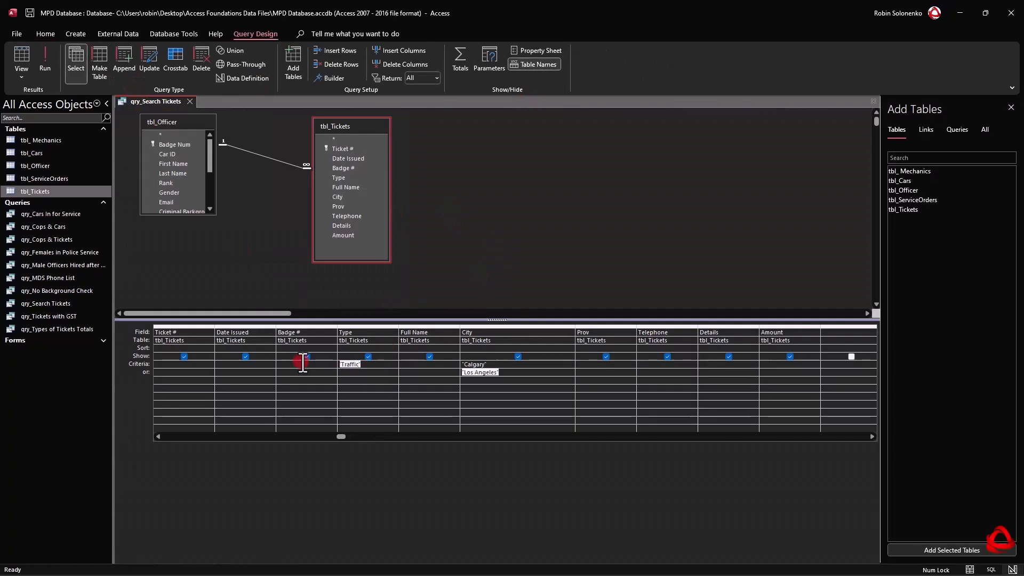
pyautogui.press('Delete')
pyautogui.click(363, 374)
pyautogui.hotkey('ctrl', 'v')
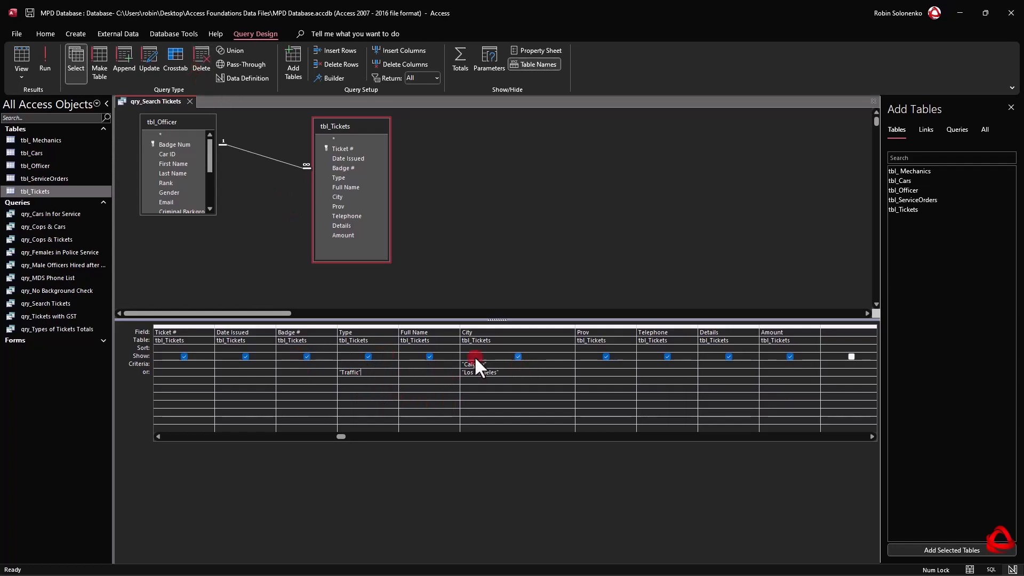
pyautogui.click(51, 53)
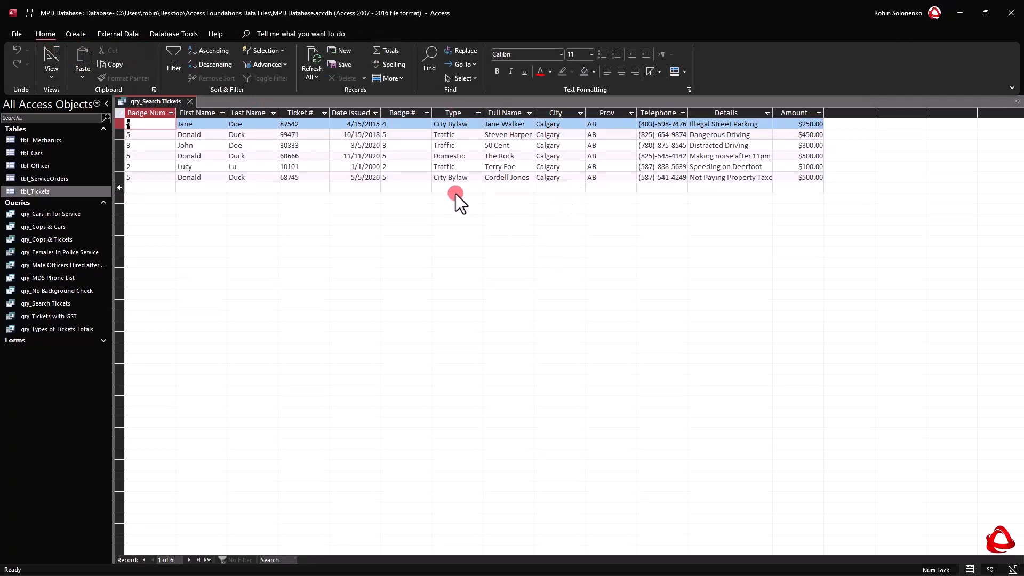
# In Design View, move the "Traffic" criterion to the row beneath "Los Angeles" so it stands alone, and run the query.
pyautogui.rightClick(166, 101)
pyautogui.click(228, 183)
pyautogui.doubleClick(492, 364)
pyautogui.moveTo(373, 372); pyautogui.dragTo(293, 368)
pyautogui.hotkey('ctrl', 'c')
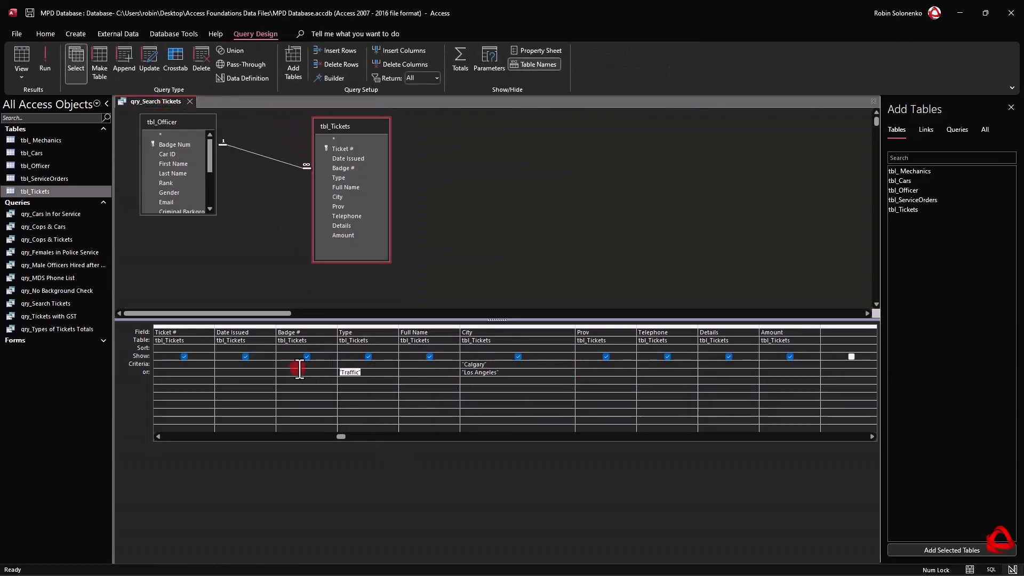
pyautogui.press('Delete')
pyautogui.click(364, 380)
pyautogui.hotkey('ctrl', 'v')
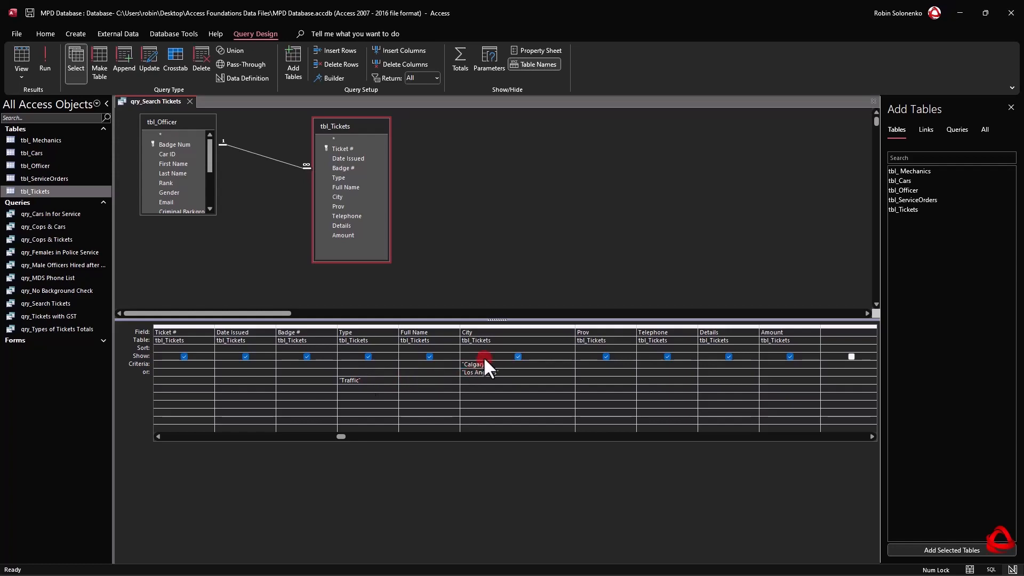
pyautogui.click(366, 381)
pyautogui.click(47, 62)
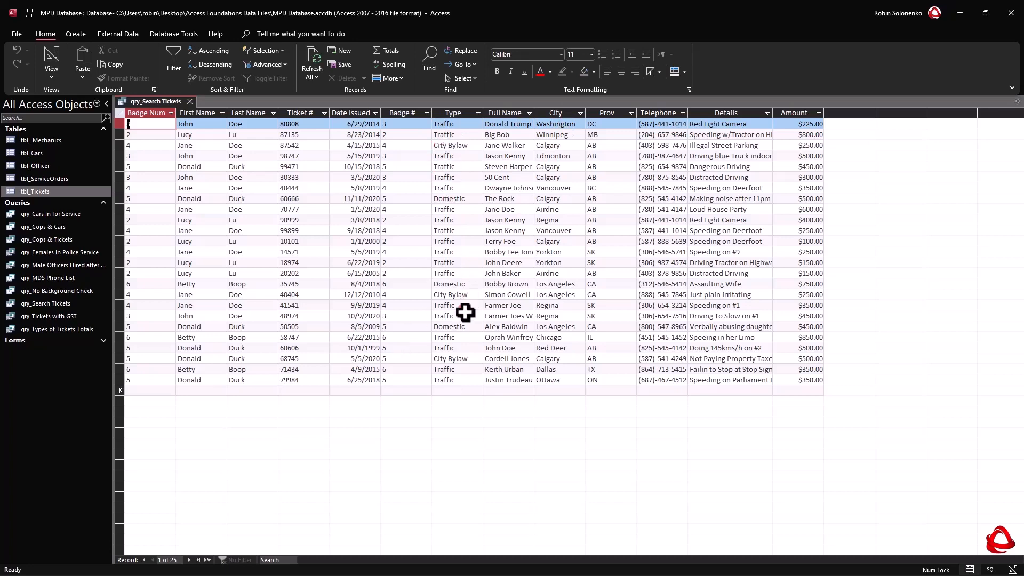
# Return to Design View and clear the "Traffic" criterion of the Type field.
pyautogui.rightClick(159, 105)
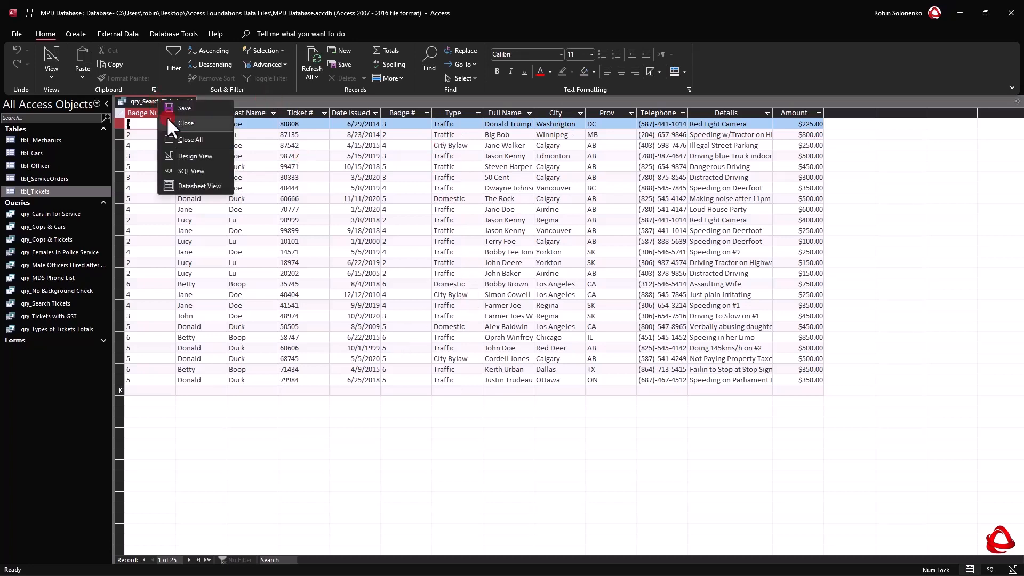
pyautogui.click(184, 155)
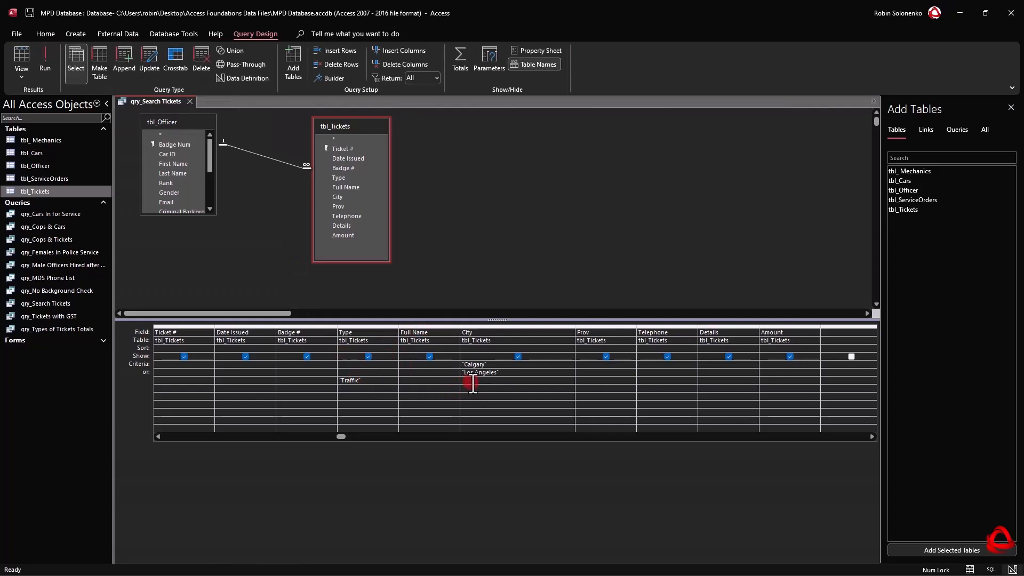
pyautogui.click(340, 380)
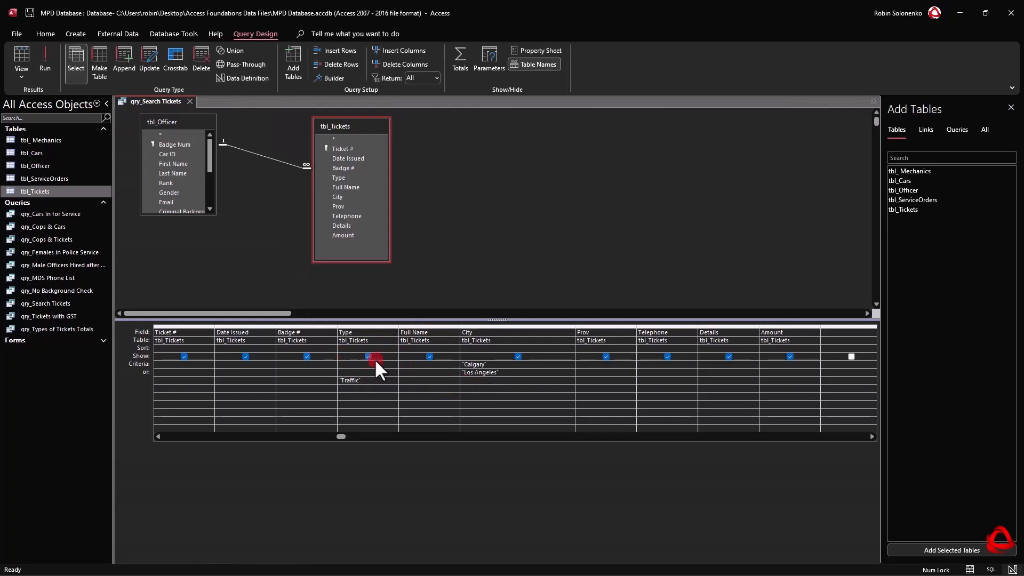
pyautogui.click(500, 365)
pyautogui.click(607, 357)
pyautogui.moveTo(375, 382); pyautogui.dragTo(271, 378)
pyautogui.press('Delete')
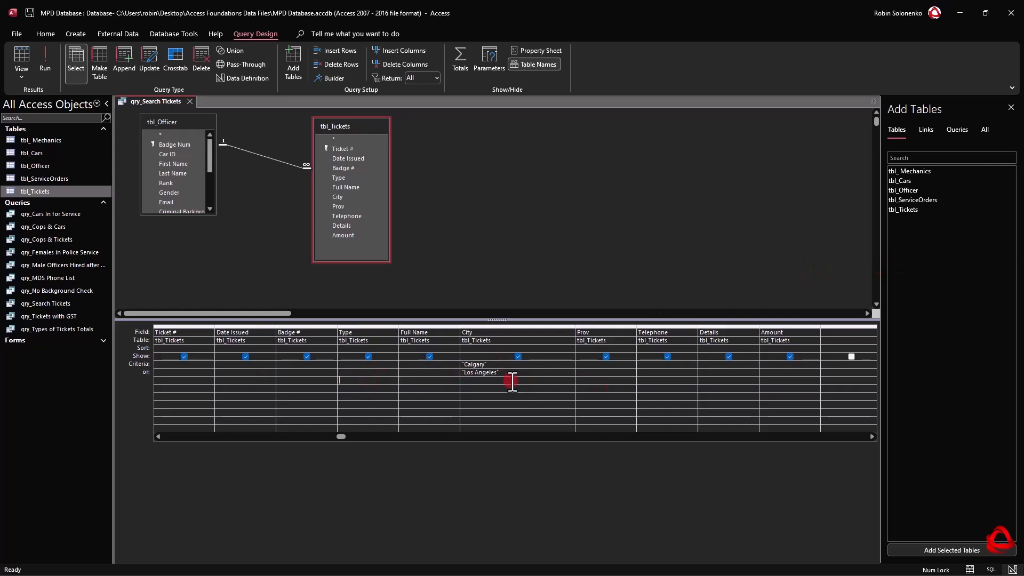
# Clear both City criteria, "Calgary" and "Los Angeles", and narrow the City column of the design grid.
pyautogui.moveTo(509, 375); pyautogui.dragTo(612, 368)
pyautogui.press('Delete')
pyautogui.press('Delete')
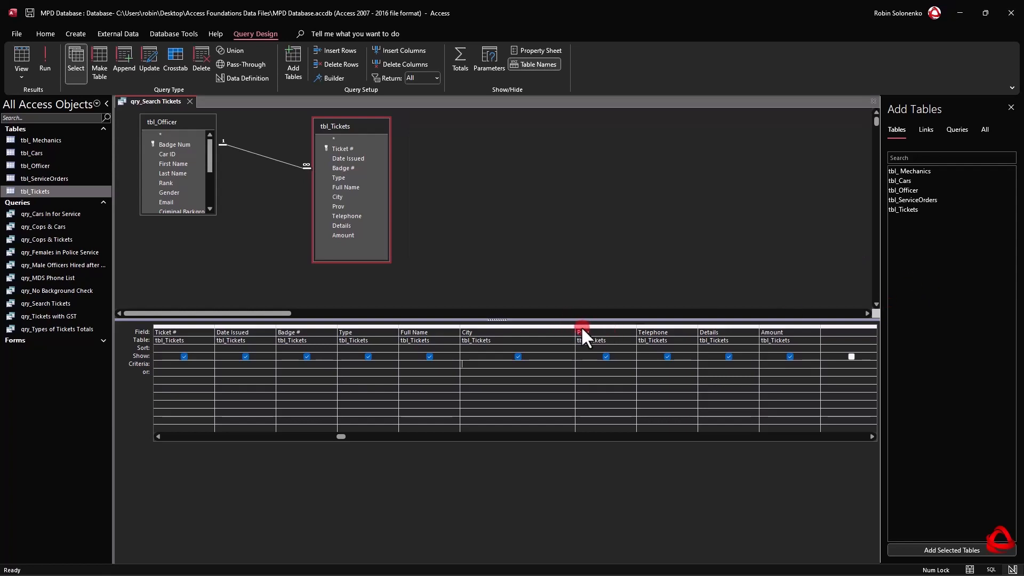
pyautogui.moveTo(575, 326); pyautogui.dragTo(536, 327)
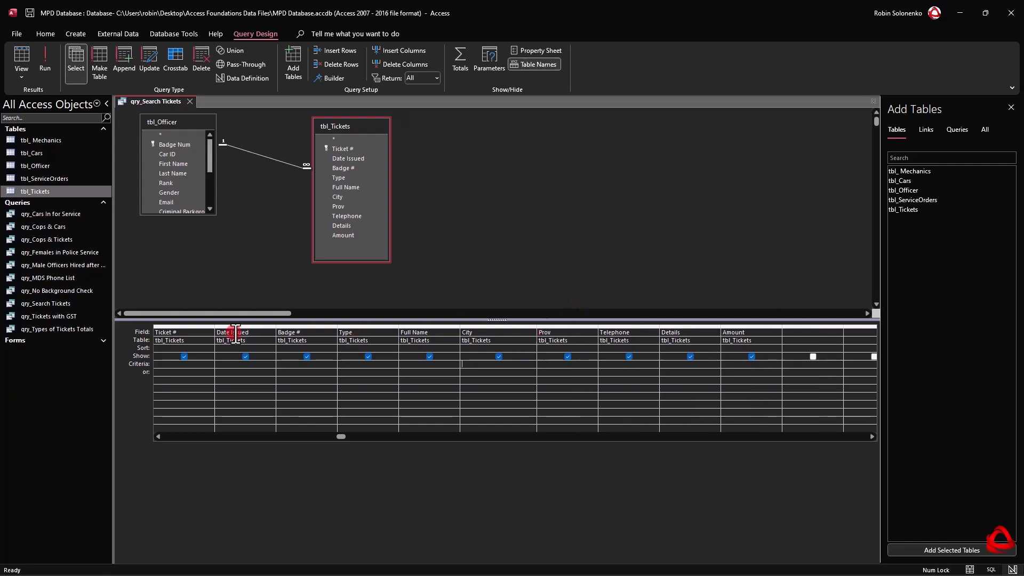
# Widen the Date Issued column of the design grid, set its criterion to >07/01/2010, and run the query to review the records.
pyautogui.moveTo(276, 327); pyautogui.dragTo(330, 327)
pyautogui.click(265, 366)
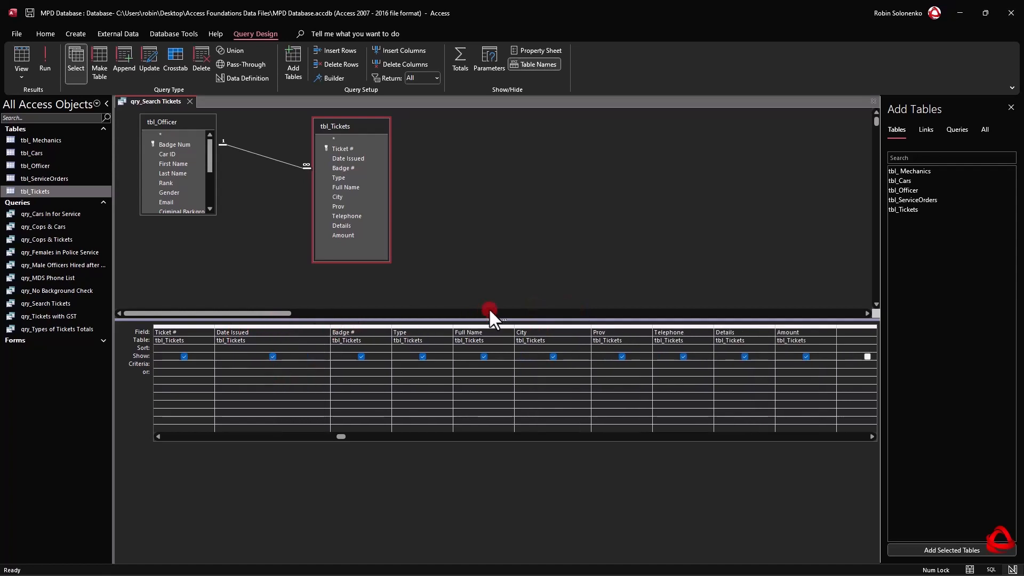
pyautogui.write('>07/01/2010')
pyautogui.press('Down')
pyautogui.click(45, 49)
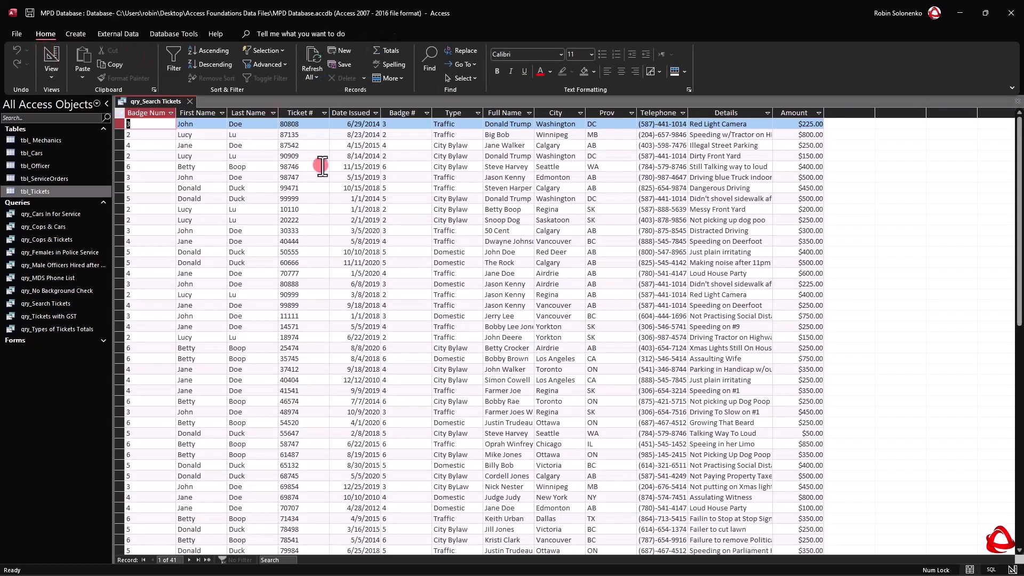
pyautogui.scroll(-6, 387, 261)
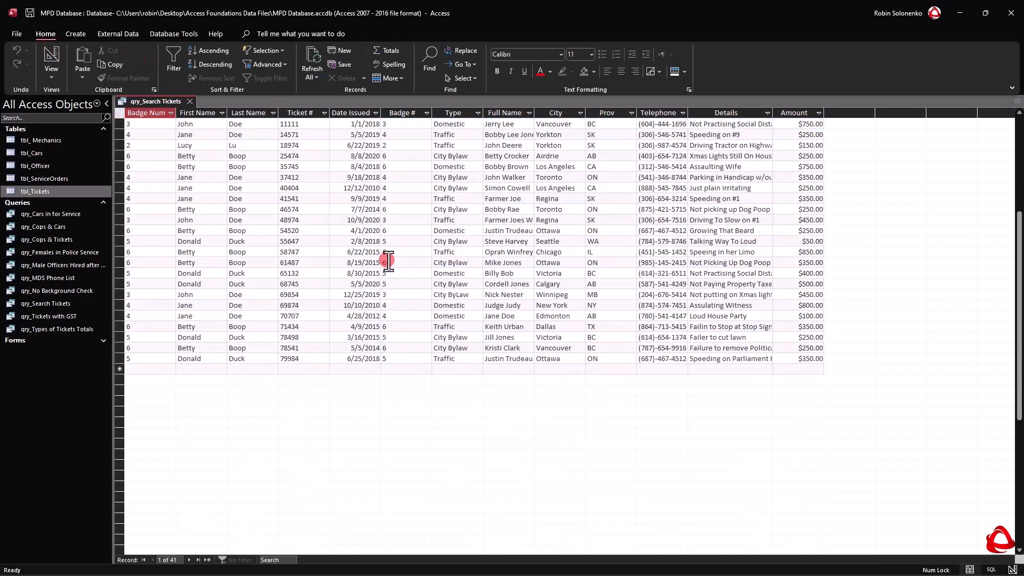
pyautogui.scroll(6, 405, 256)
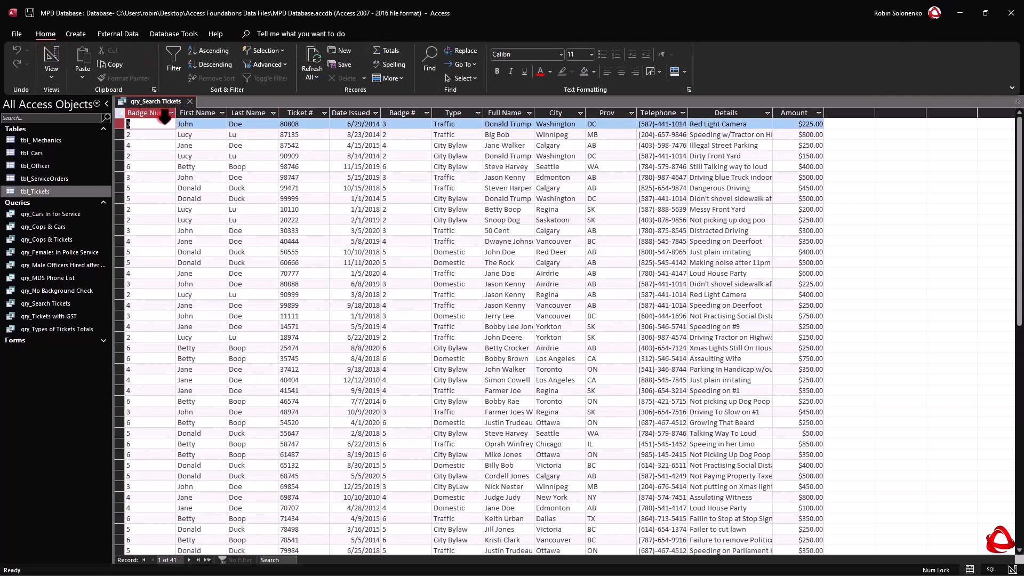
# In Design View, replace the Date Issued criterion with Between 01/01/2010 and 12/31/2010 and run the query.
pyautogui.rightClick(155, 94)
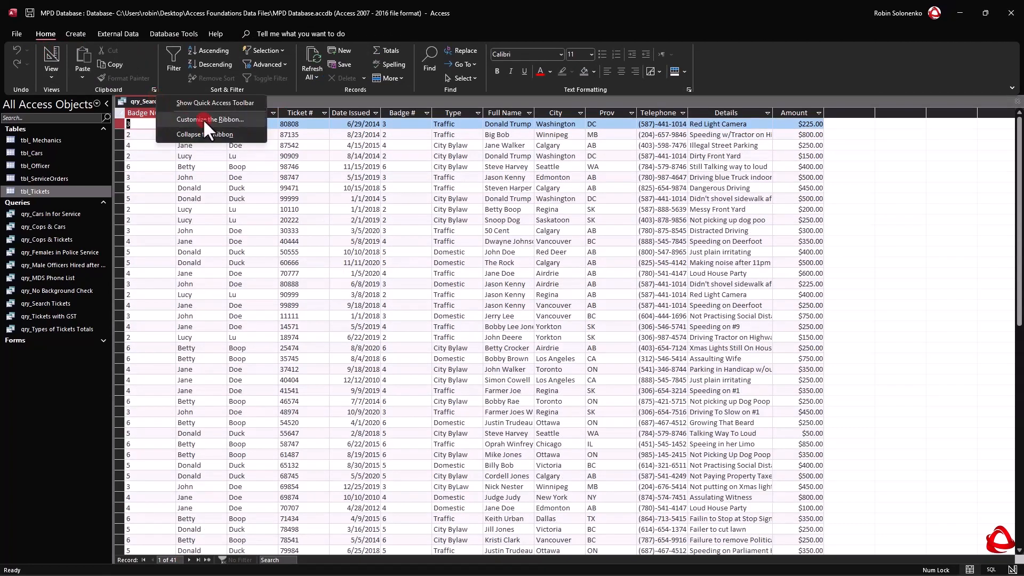
pyautogui.rightClick(136, 102)
pyautogui.click(176, 154)
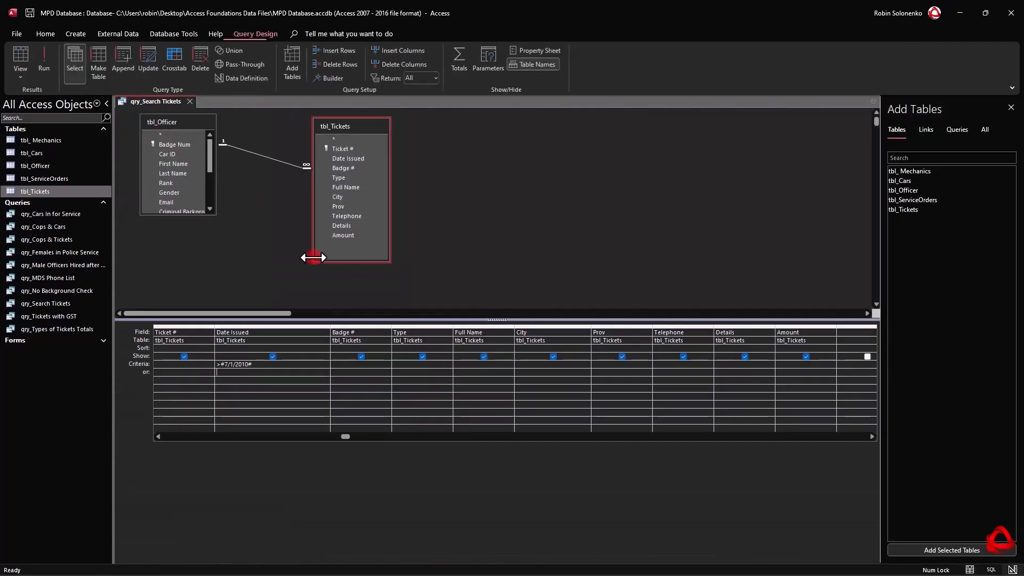
pyautogui.click(261, 368)
pyautogui.moveTo(262, 369); pyautogui.dragTo(186, 350)
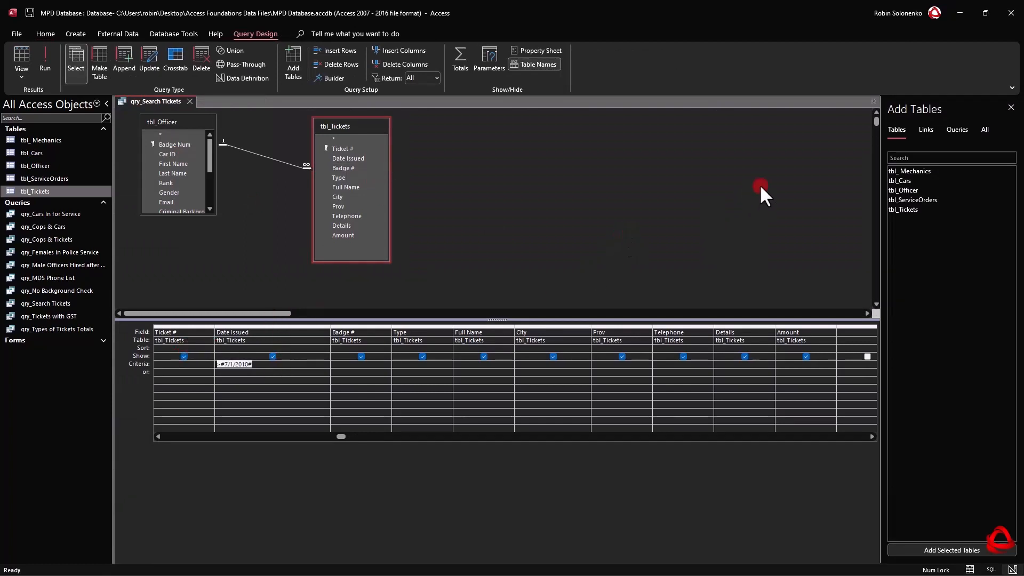
pyautogui.write('Between 01/01/20')
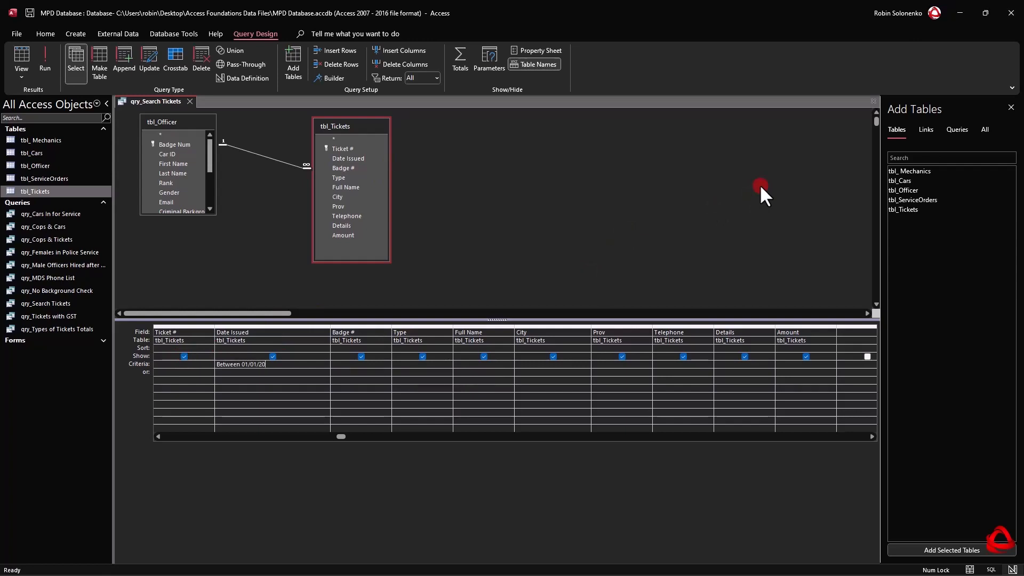
pyautogui.write('10 and 12/31/2020')
pyautogui.press('BackSpace')
pyautogui.write('0')
pyautogui.press('Down')
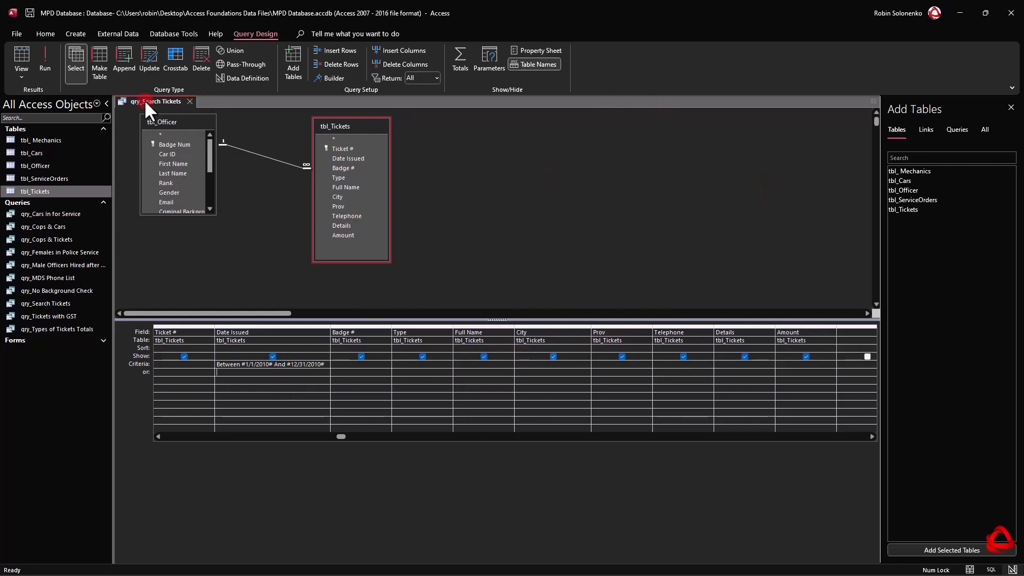
pyautogui.click(46, 57)
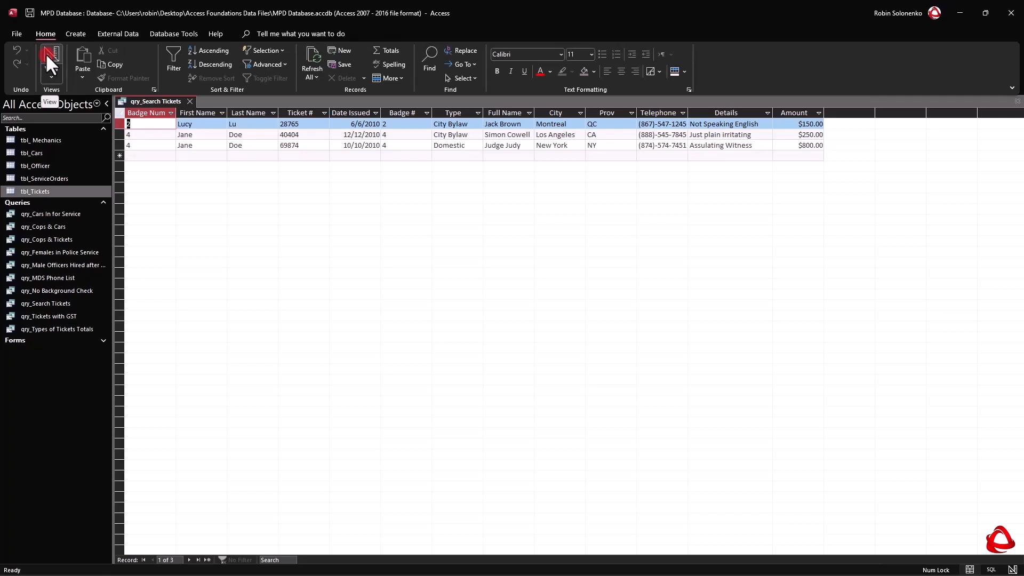
# Return to Design View and widen the Date Issued column of the design grid further.
pyautogui.rightClick(151, 101)
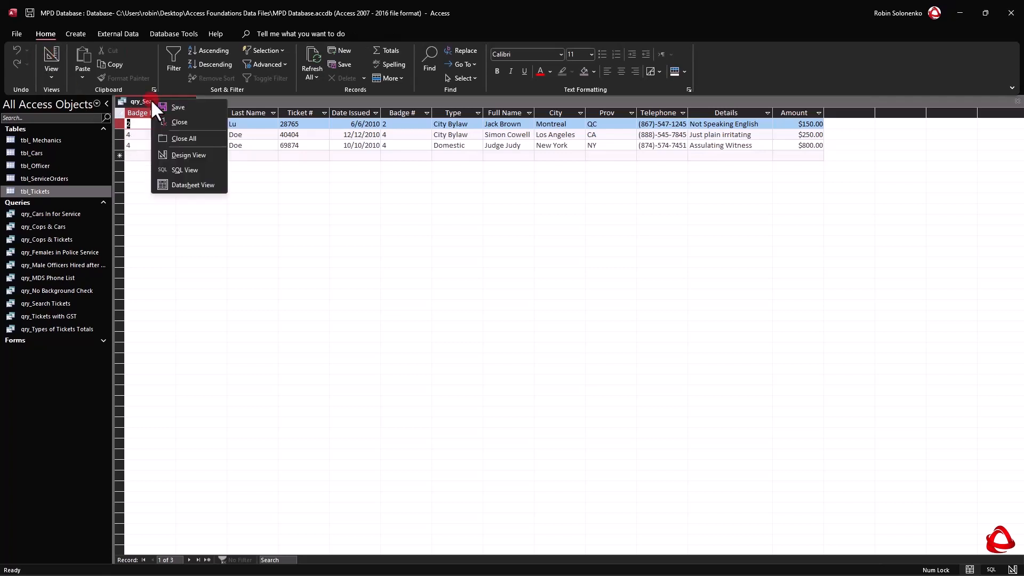
pyautogui.click(182, 154)
pyautogui.moveTo(330, 327); pyautogui.dragTo(371, 327)
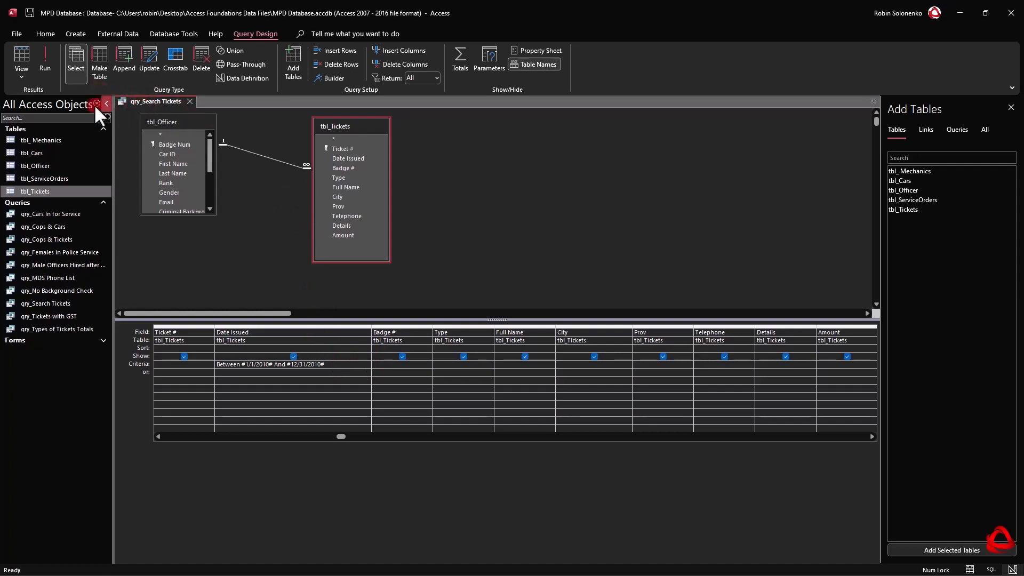
# Open tbl_Tickets in Datasheet View and look through the dates available for filtering the Date Issued field, without applying a filter.
pyautogui.doubleClick(46, 191)
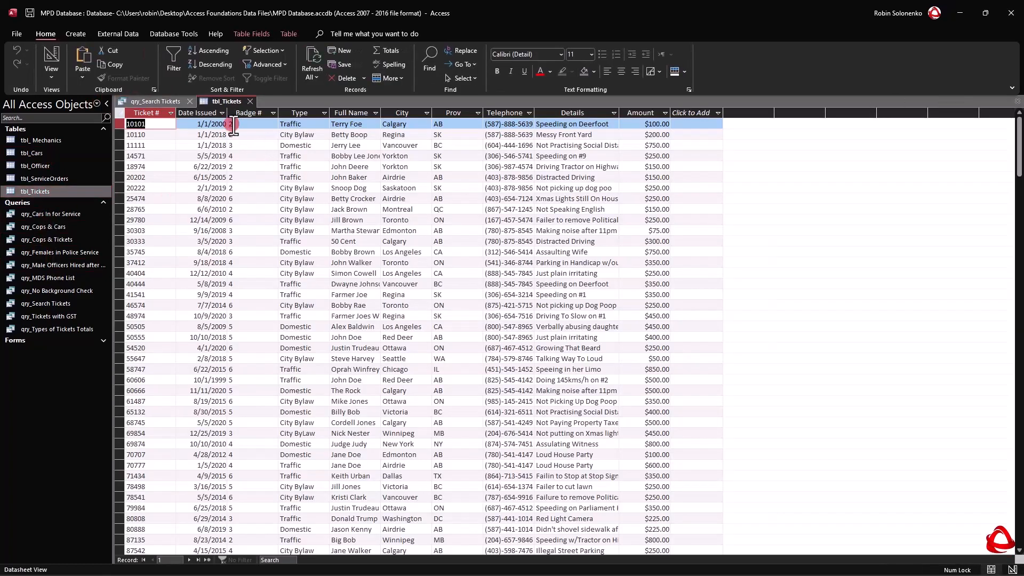
pyautogui.click(222, 113)
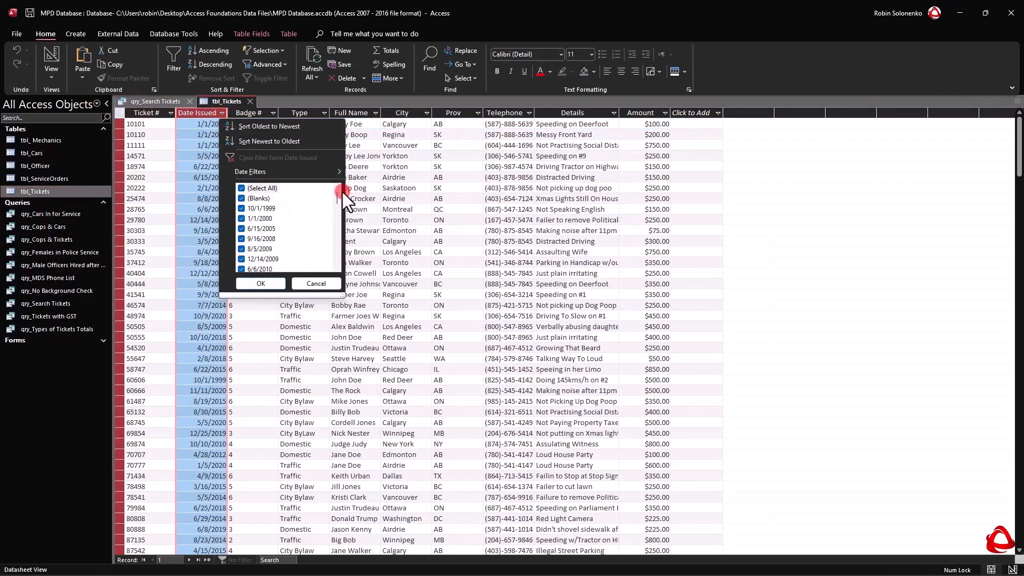
pyautogui.moveTo(340, 195); pyautogui.dragTo(346, 256)
pyautogui.click(313, 283)
pyautogui.click(206, 240)
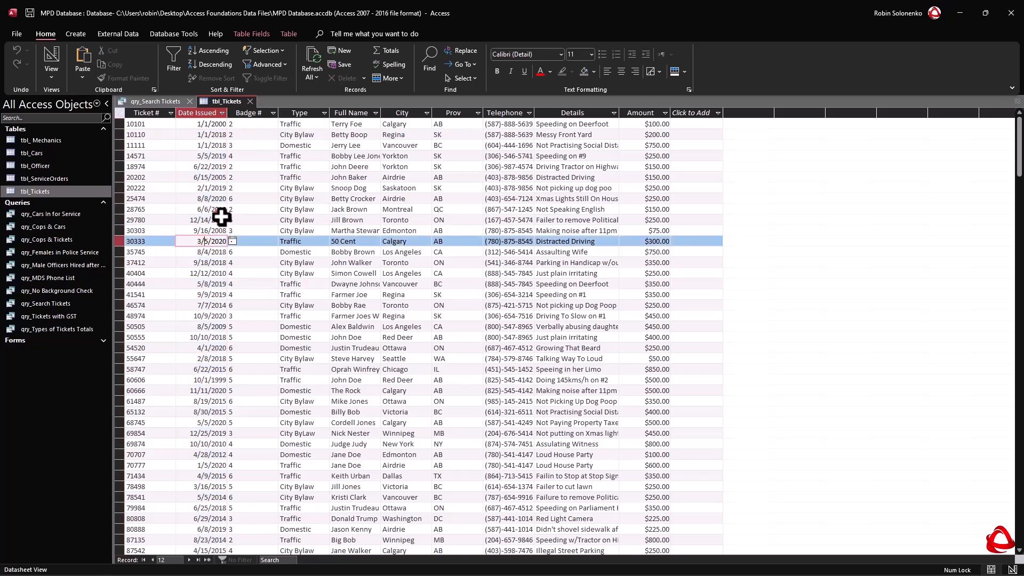
# In tbl_Tickets, set the Date Issued of the Montreal "Not Speaking English" ticket to 12/31/2022.
pyautogui.click(198, 209)
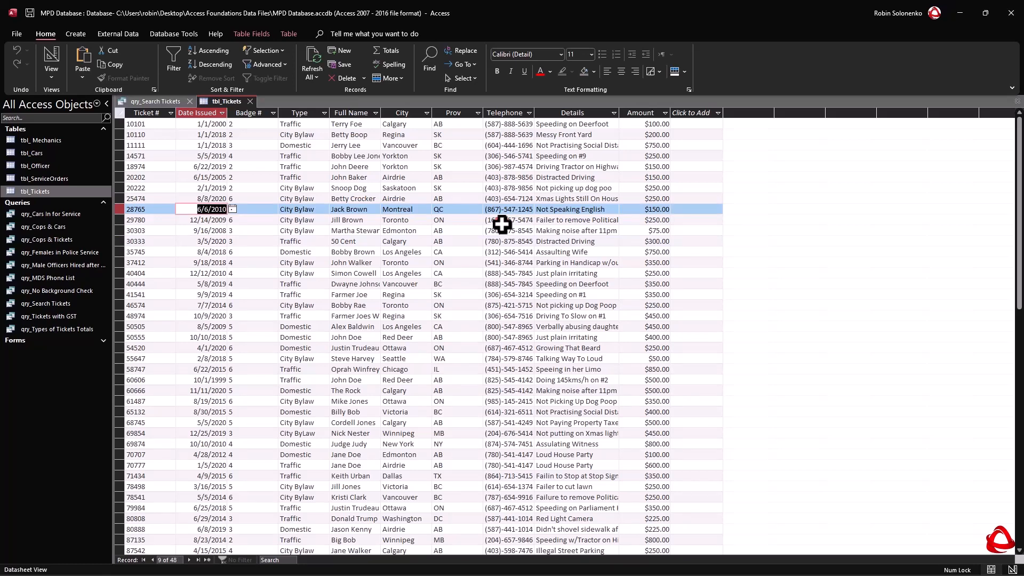
pyautogui.write('12/31/')
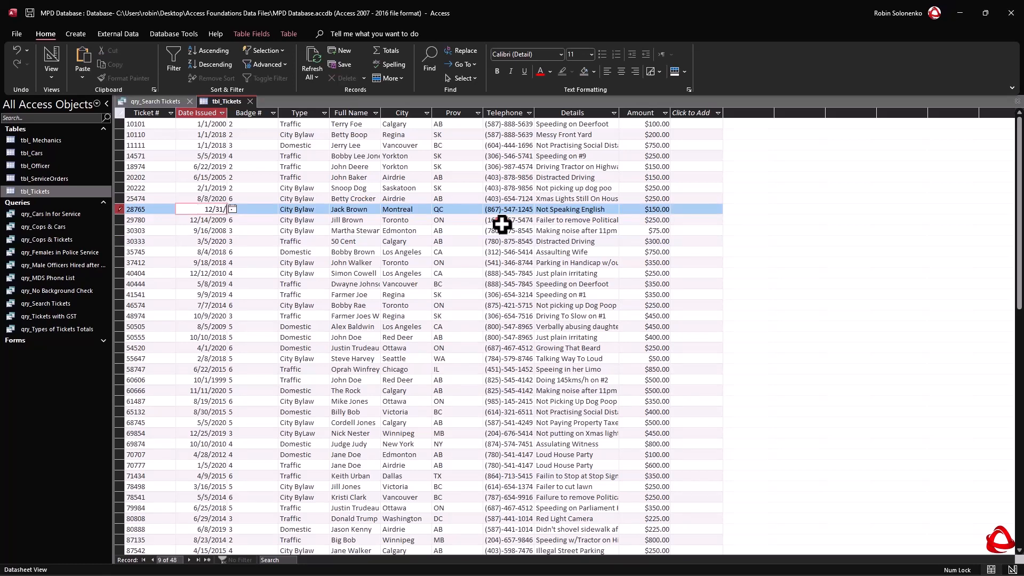
pyautogui.write('2022')
# Set the Date Issued of the Los Angeles "Just plain irritating" ticket to 11/15/2022.
pyautogui.press('Down')
pyautogui.press('Down')
pyautogui.press('Down')
pyautogui.press('Down')
pyautogui.press('Down')
pyautogui.press('Down')
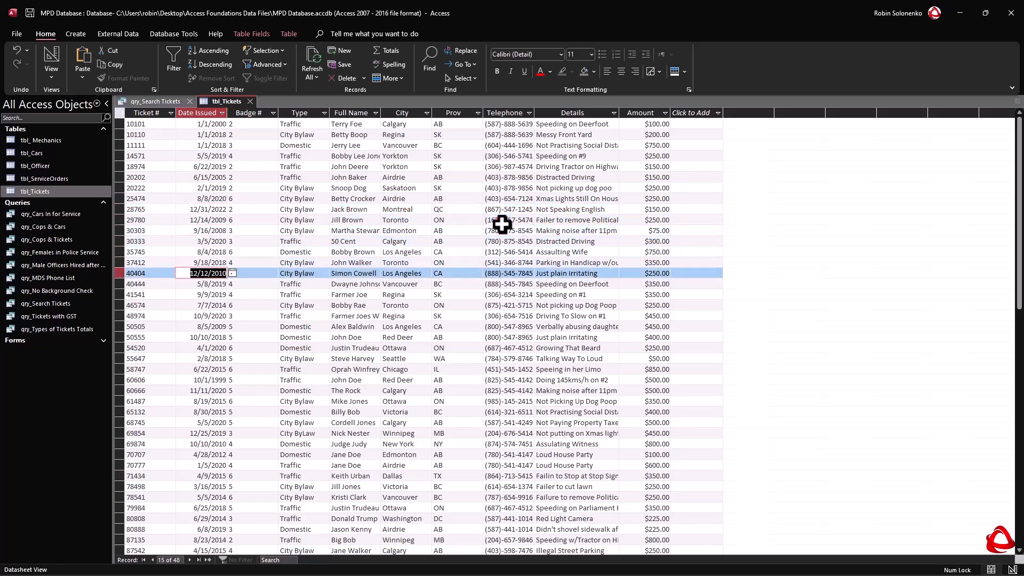
pyautogui.write('11/15/2022')
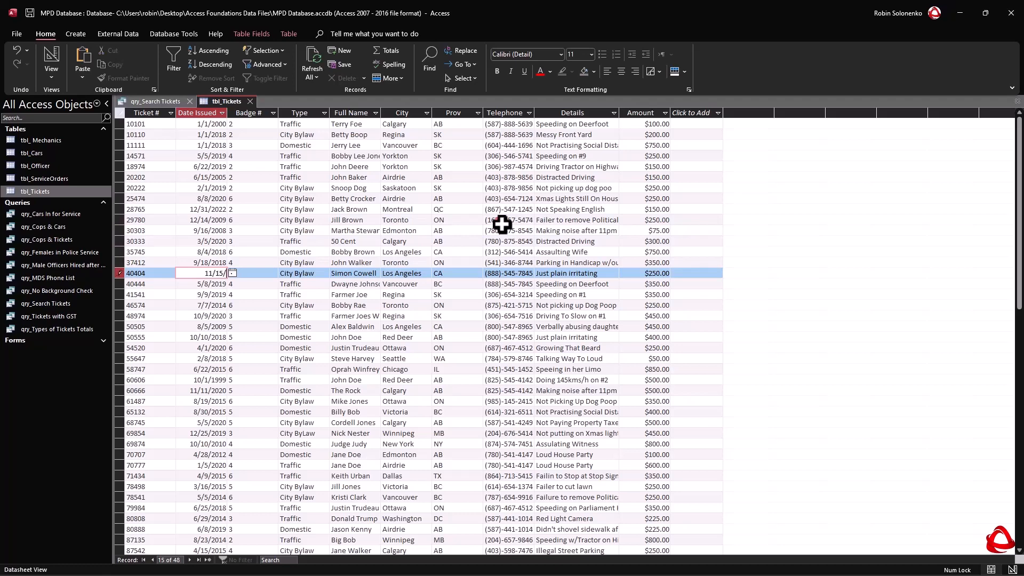
pyautogui.press('Tab')
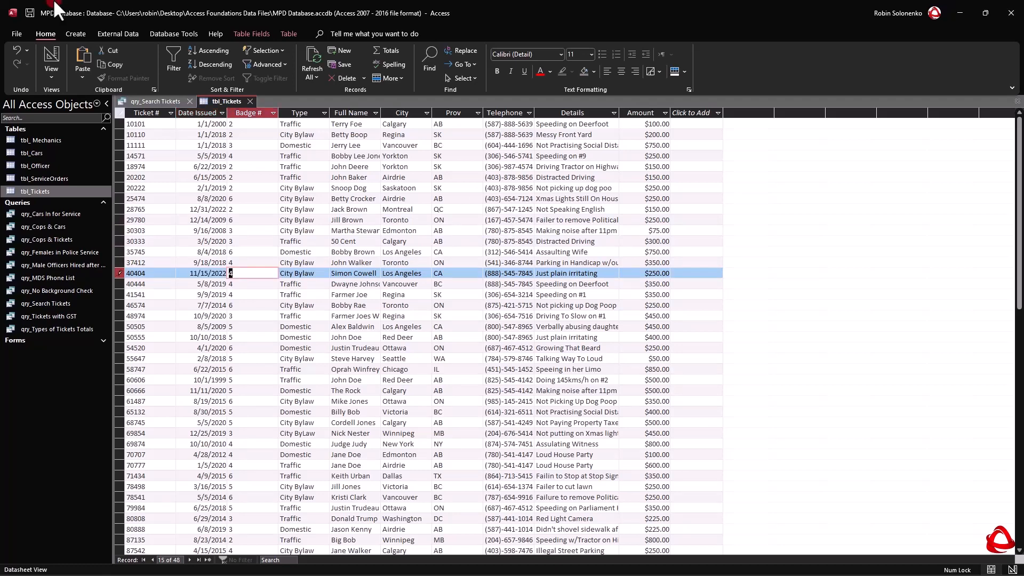
pyautogui.click(187, 207)
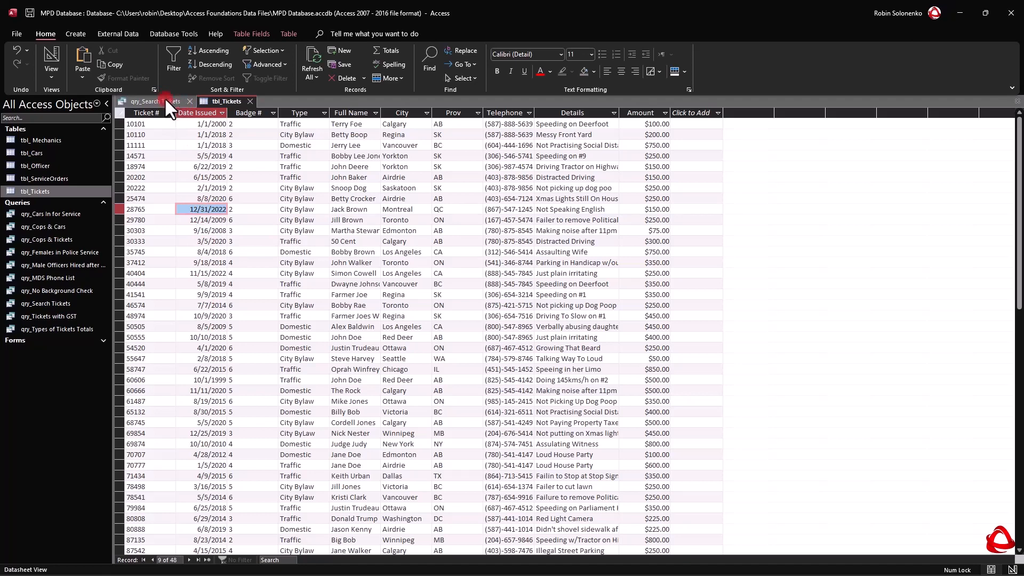
# In qry_Search Tickets, replace the Date Issued criterion with >Date()-90 and run the query to review the issue dates.
pyautogui.click(164, 97)
pyautogui.click(783, 271)
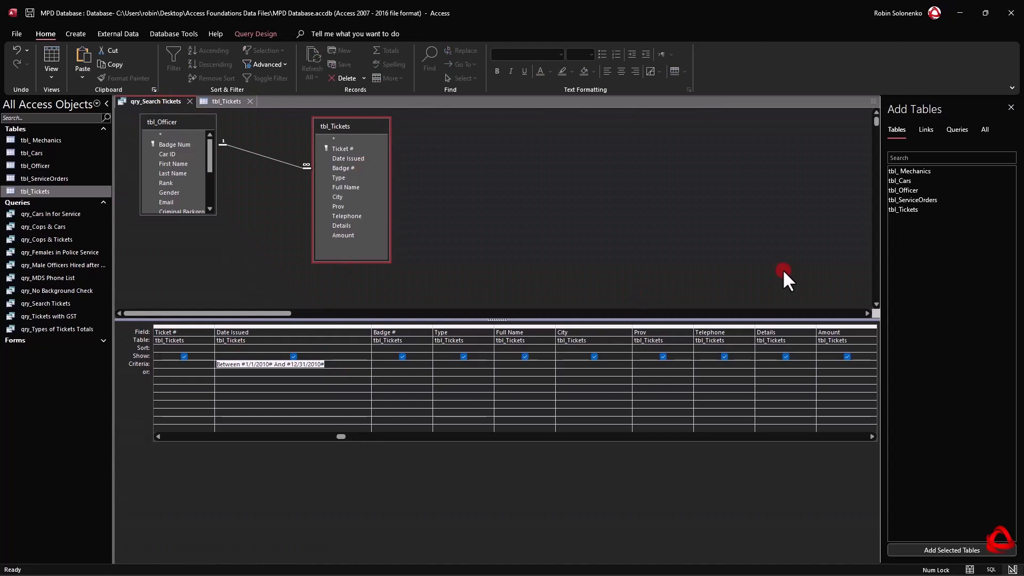
pyautogui.write('>')
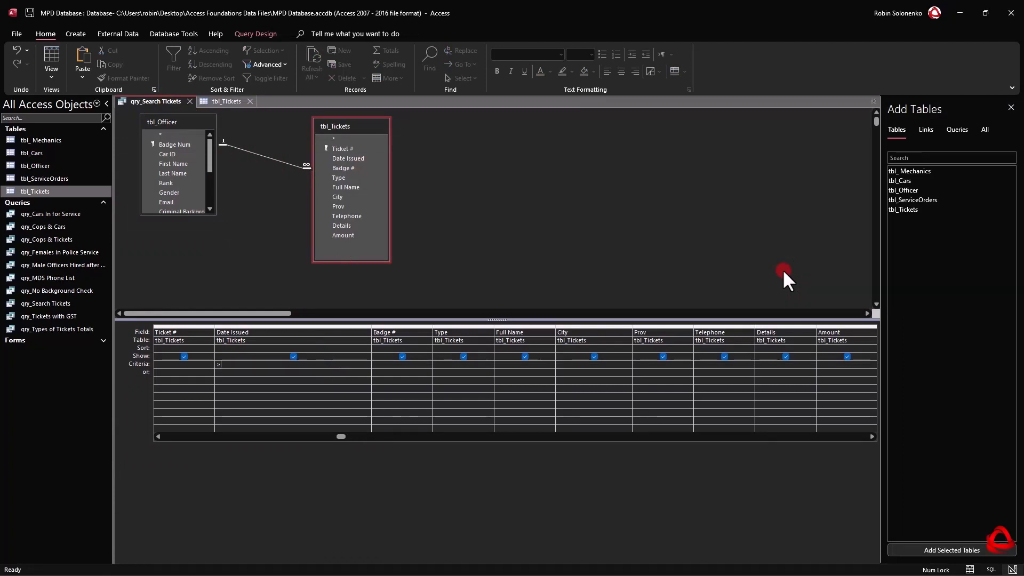
pyautogui.write('Date()-90')
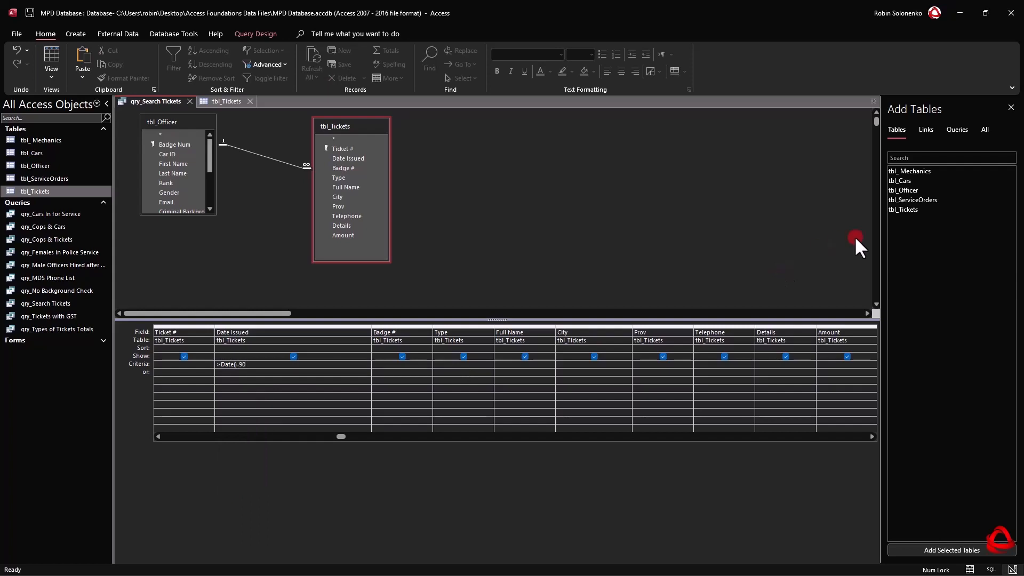
pyautogui.click(171, 193)
pyautogui.click(243, 34)
pyautogui.click(48, 54)
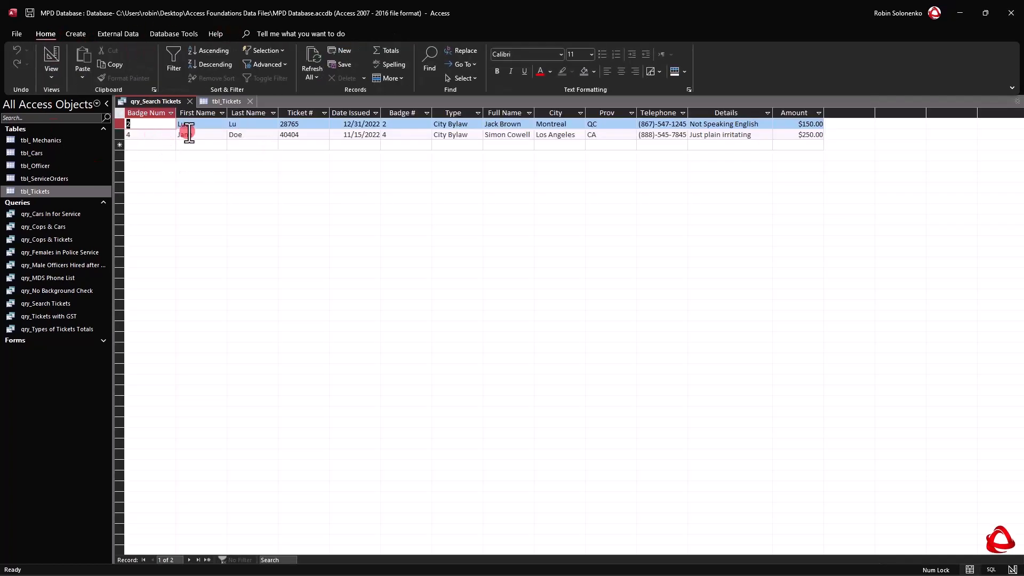
pyautogui.moveTo(335, 135); pyautogui.dragTo(365, 134)
pyautogui.click(365, 134)
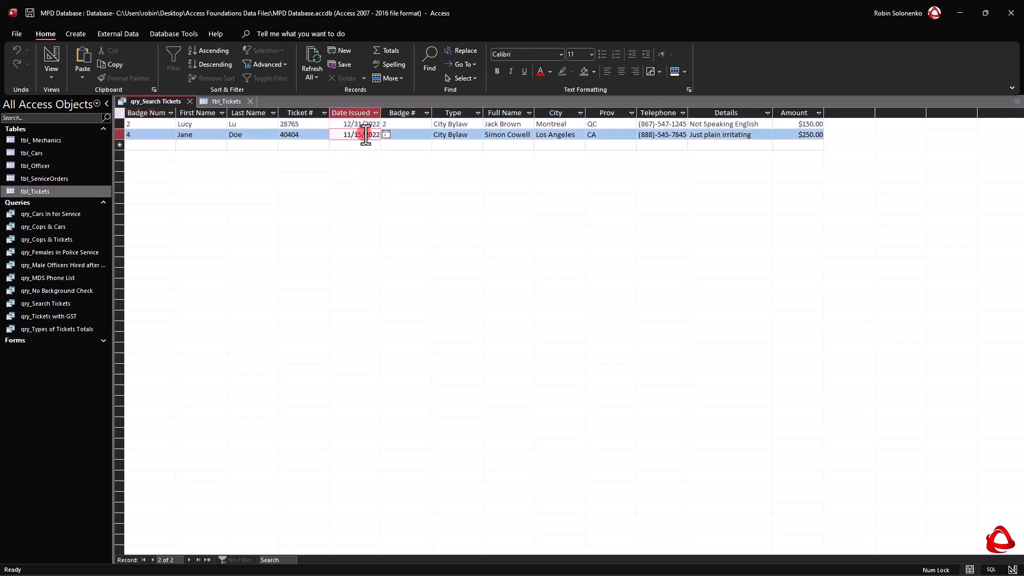
# In Design View, change the Date Issued criterion to <Date()-90 and run the query.
pyautogui.rightClick(147, 99)
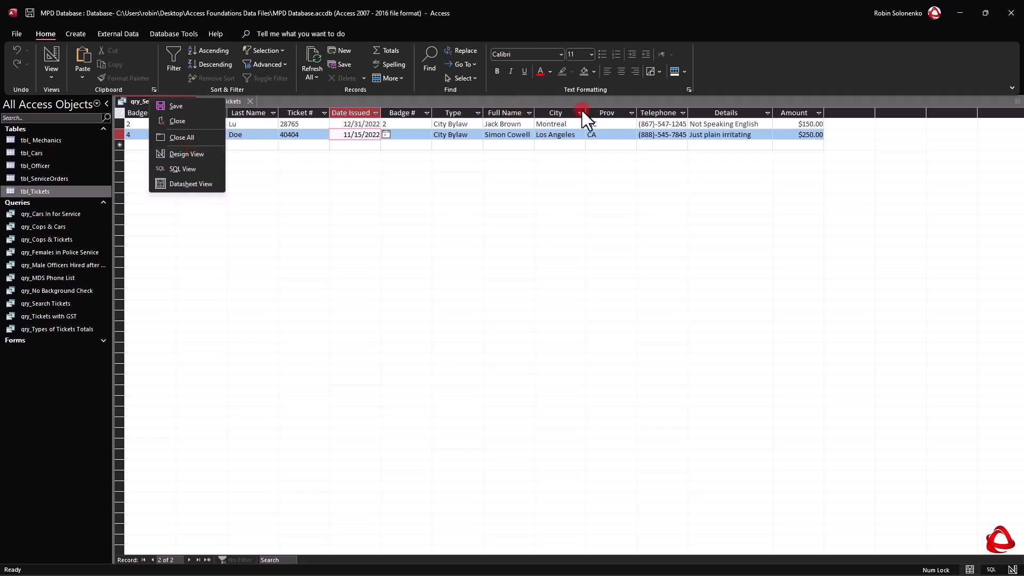
pyautogui.click(188, 154)
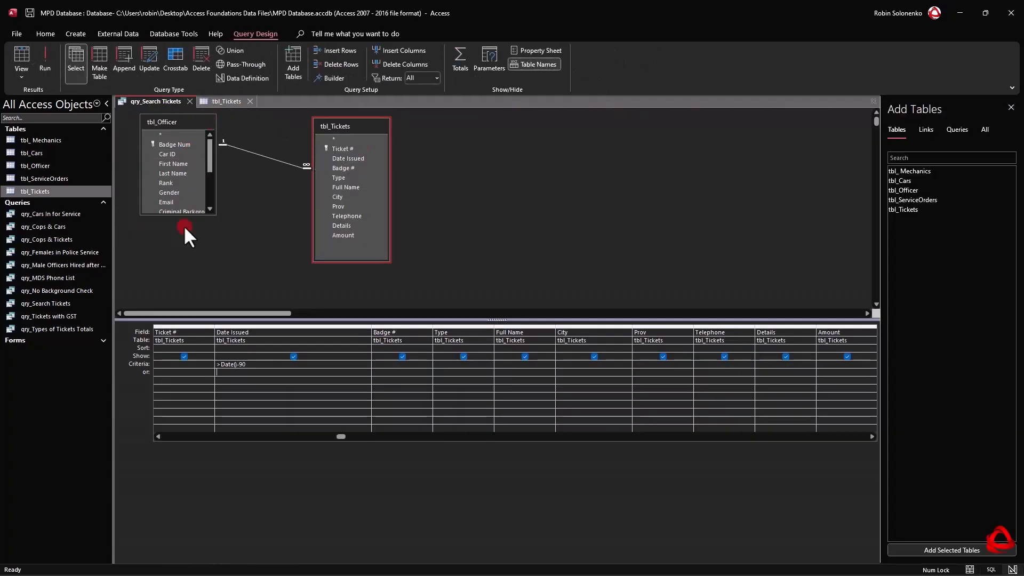
pyautogui.click(220, 366)
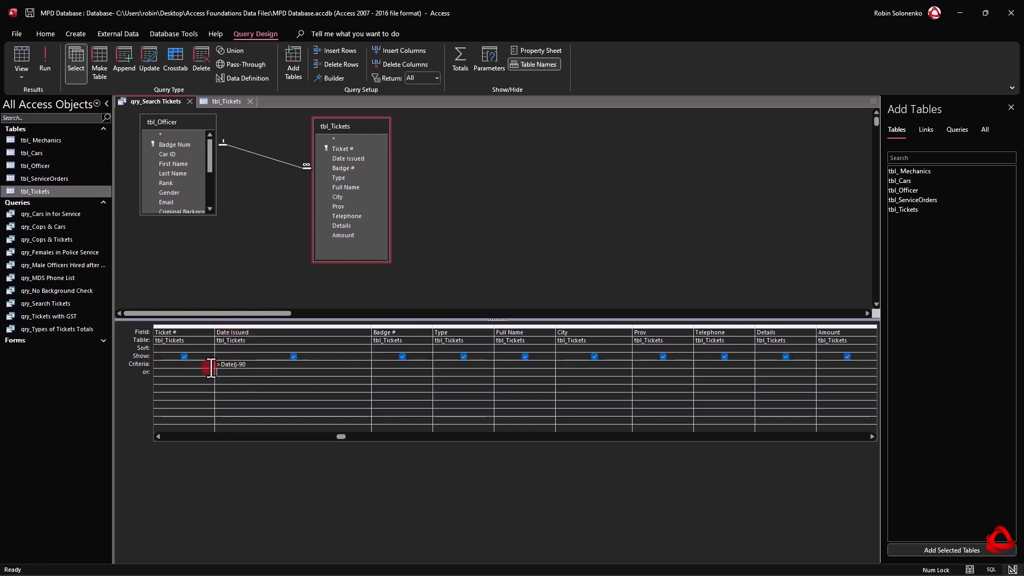
pyautogui.moveTo(221, 365); pyautogui.dragTo(188, 363)
pyautogui.write('<')
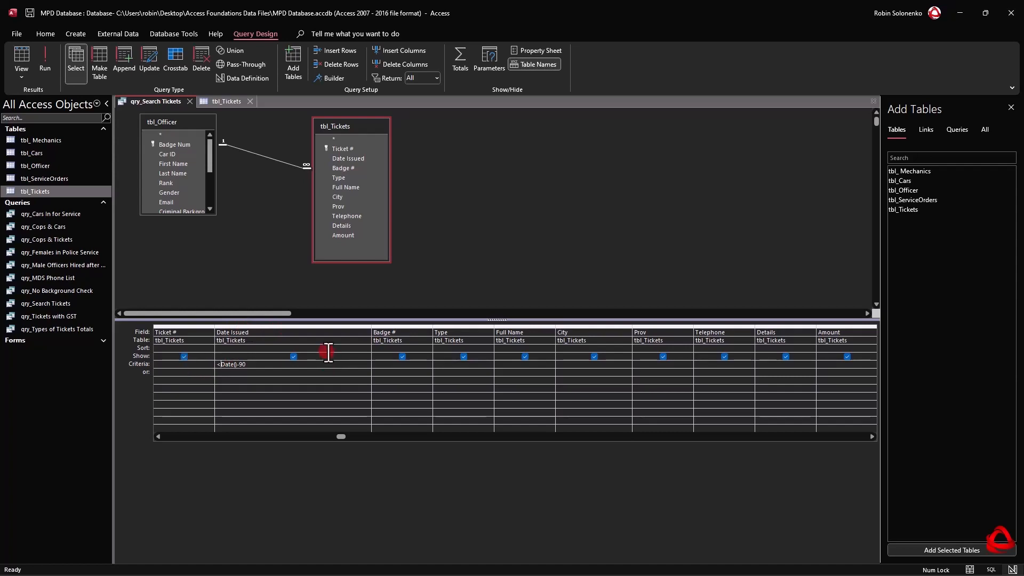
pyautogui.click(47, 50)
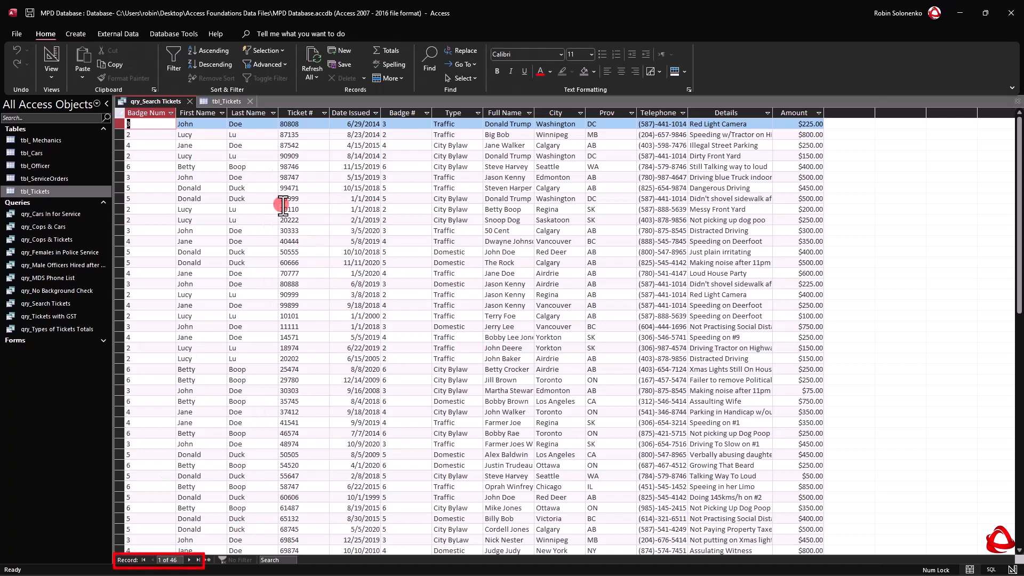
# Return qry_Search Tickets to Design View and save the query.
pyautogui.rightClick(223, 99)
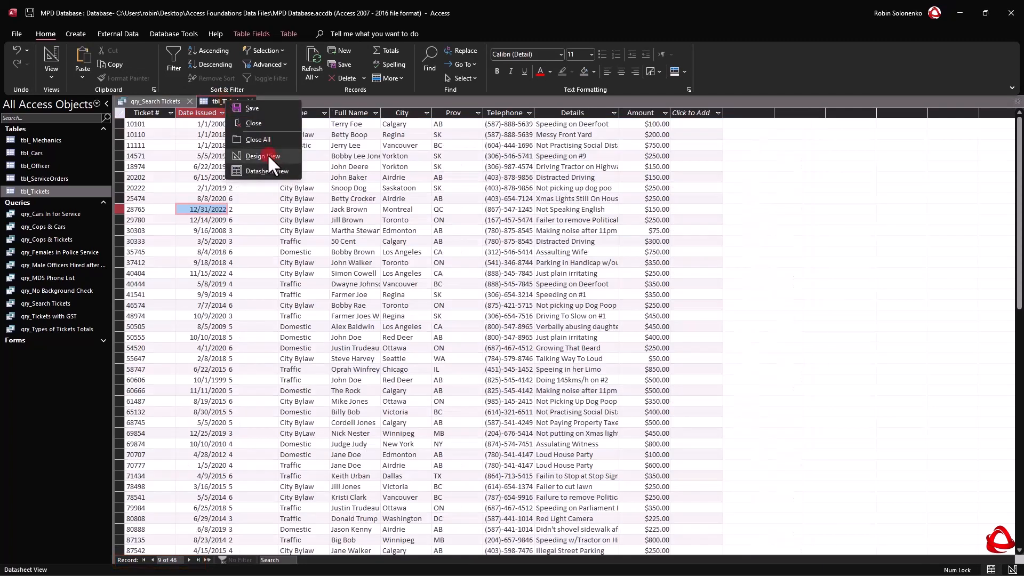
pyautogui.click(177, 101)
pyautogui.rightClick(165, 100)
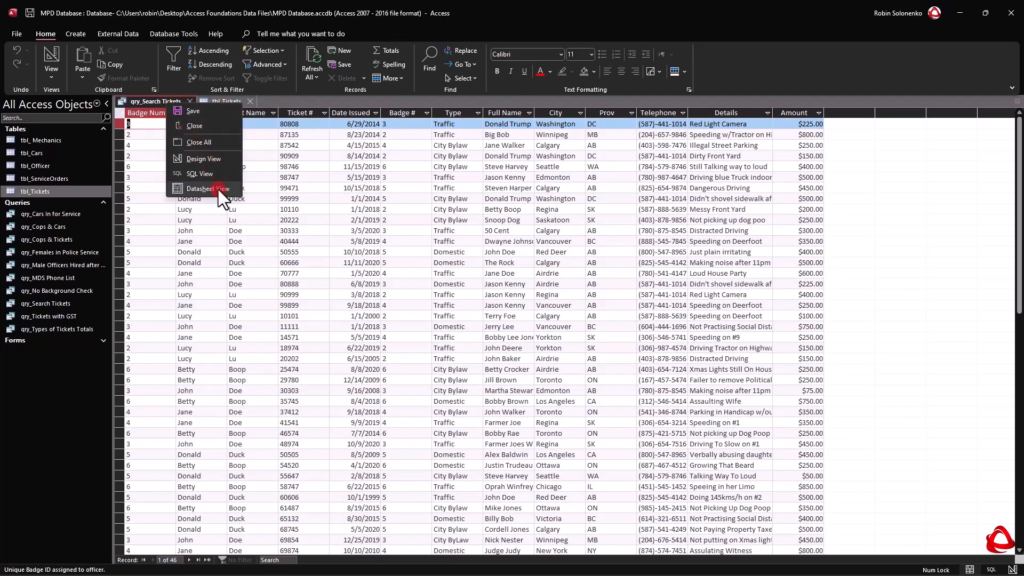
pyautogui.click(202, 159)
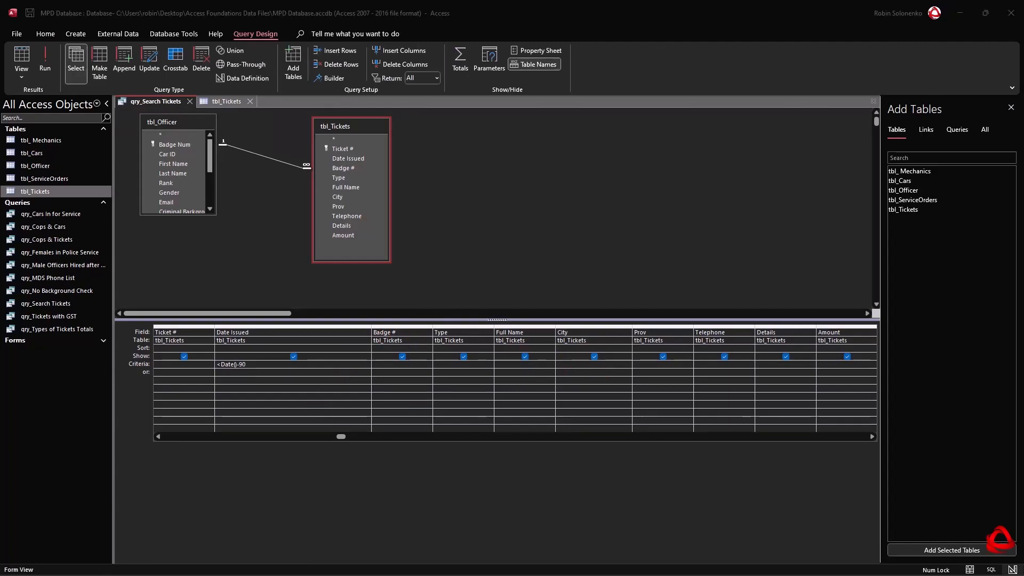
pyautogui.rightClick(145, 103)
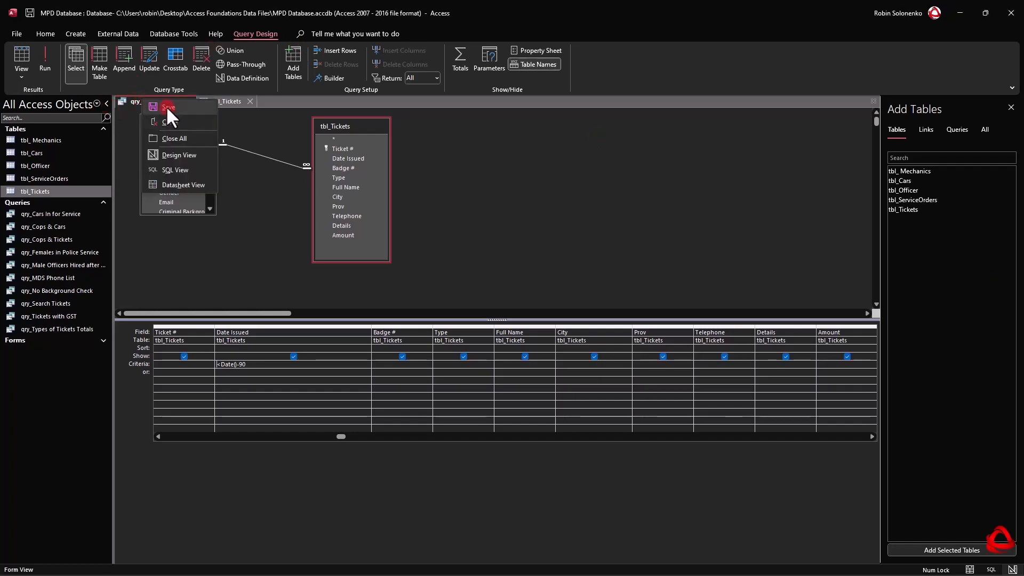
pyautogui.click(166, 105)
# Close qry_Search Tickets and tbl_Tickets, and reopen the saved qry_Search Tickets query to show its records.
pyautogui.click(200, 103)
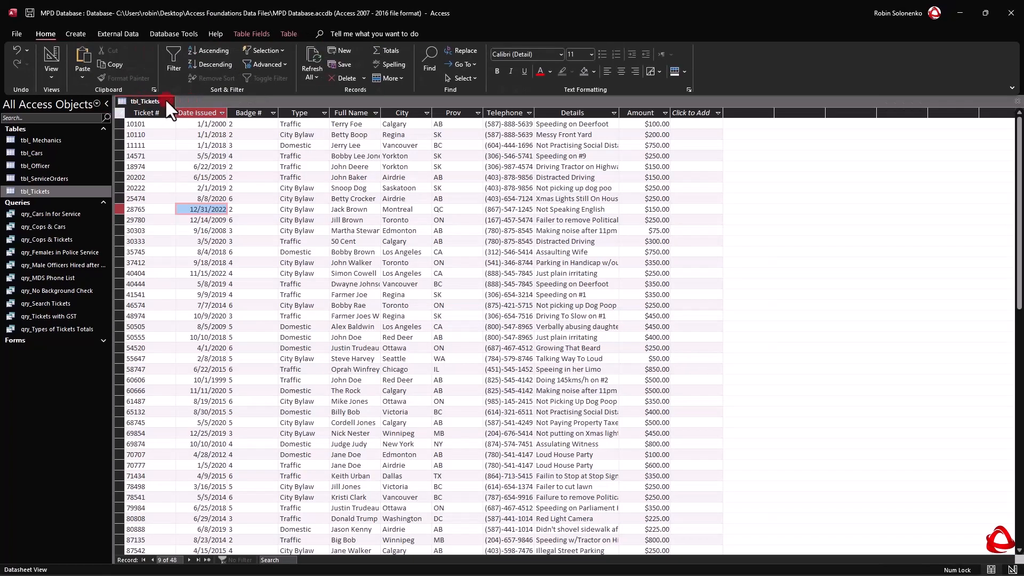
pyautogui.click(168, 102)
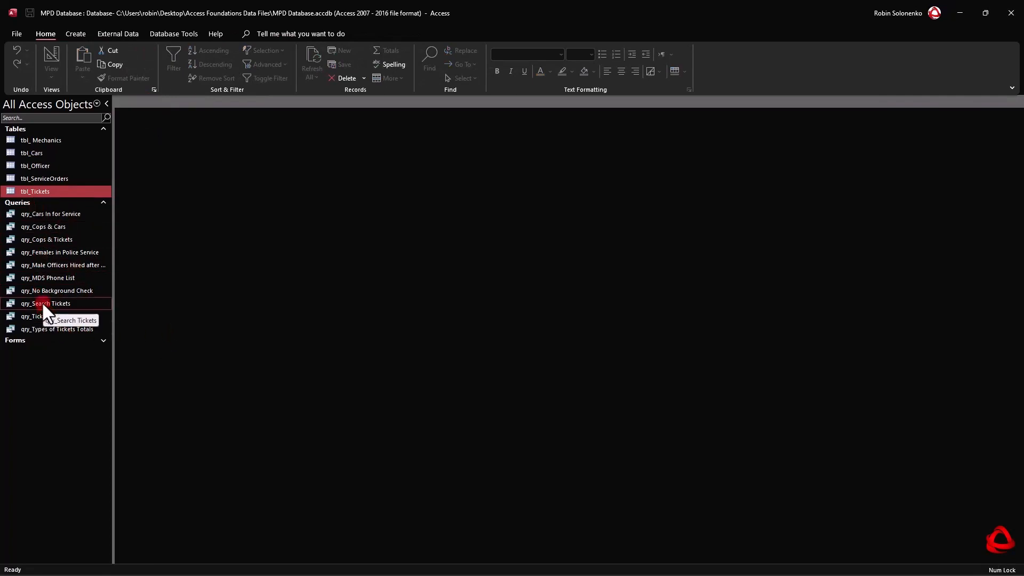
pyautogui.doubleClick(42, 303)
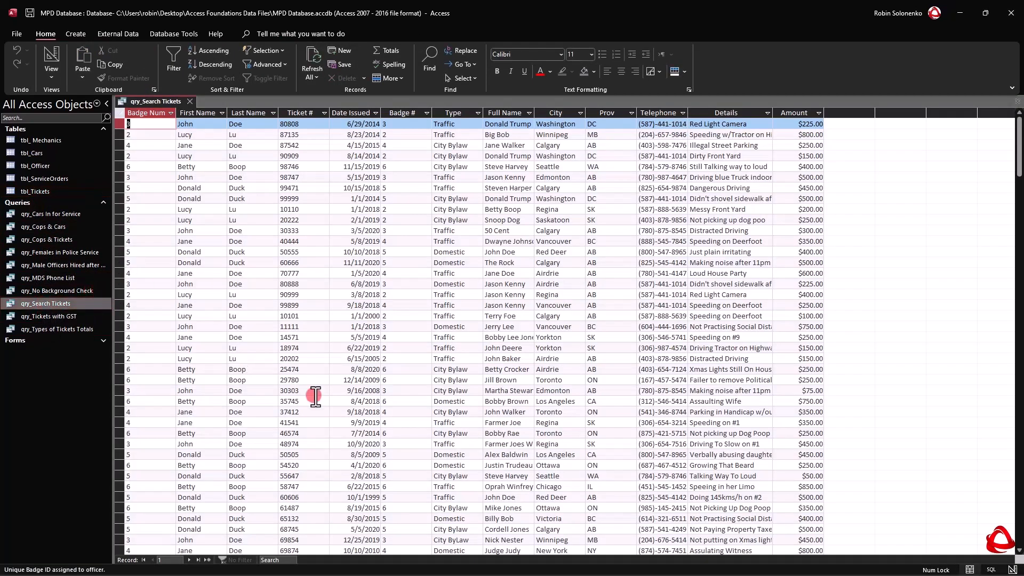